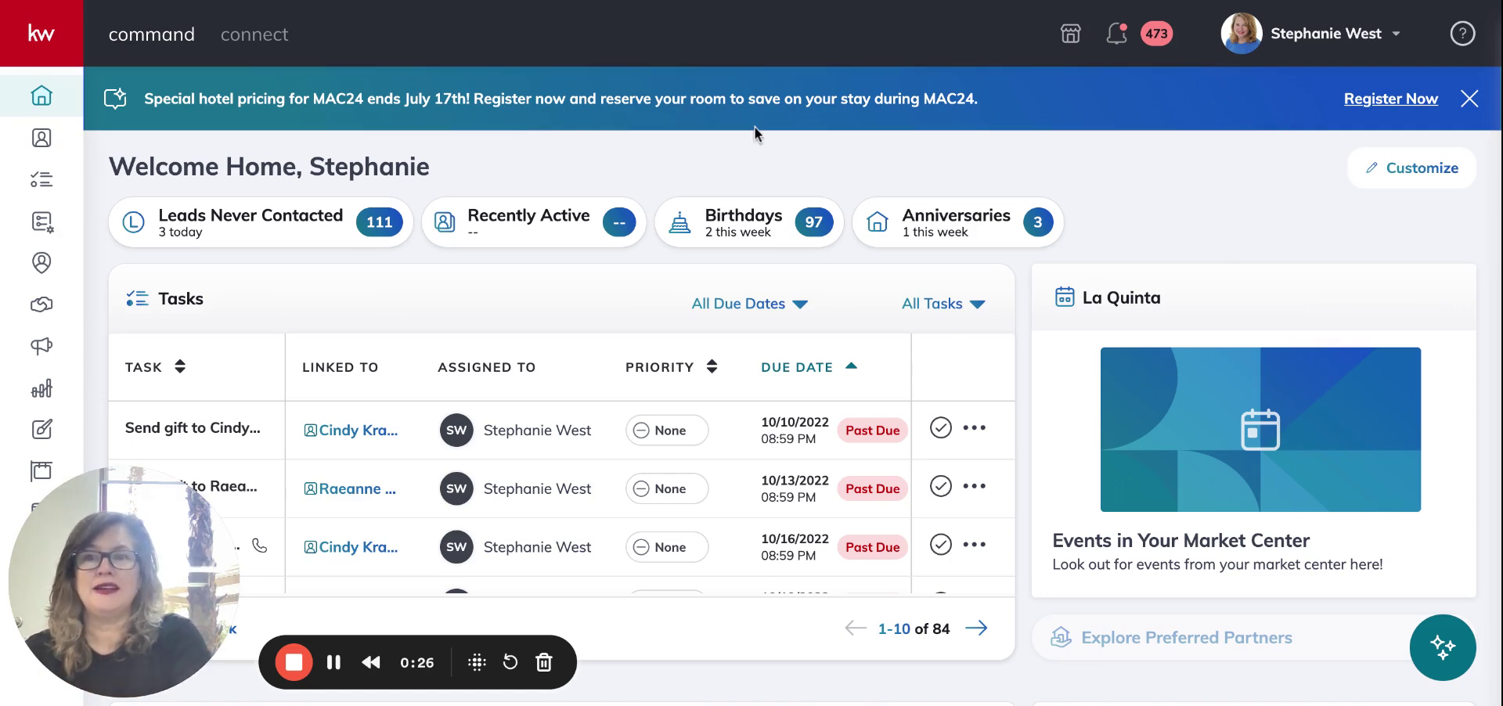
Open the Marketing Profile page under the Connect settings of the account.
{"action": "left_click", "coordinate": [1396, 47]}
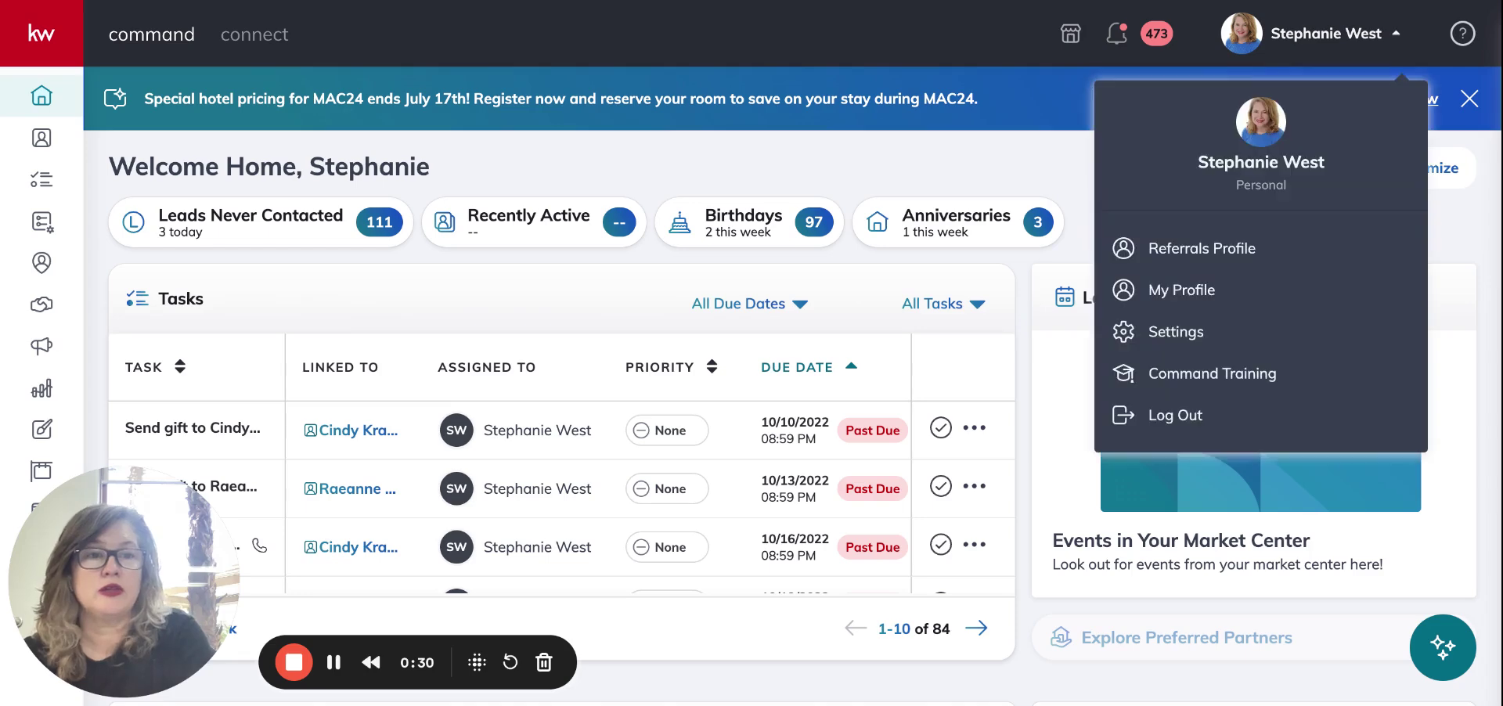
{"action": "left_click", "coordinate": [1189, 332]}
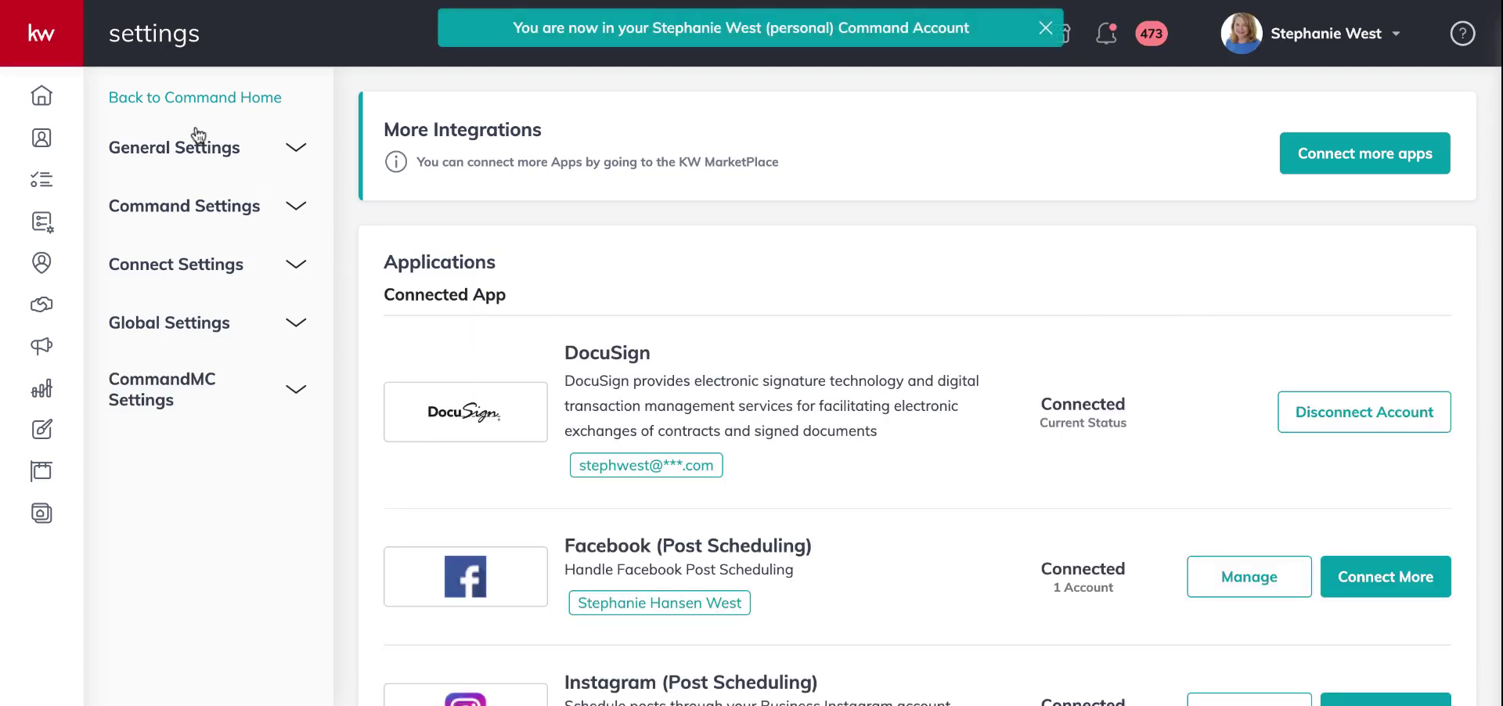
{"action": "left_click", "coordinate": [296, 270]}
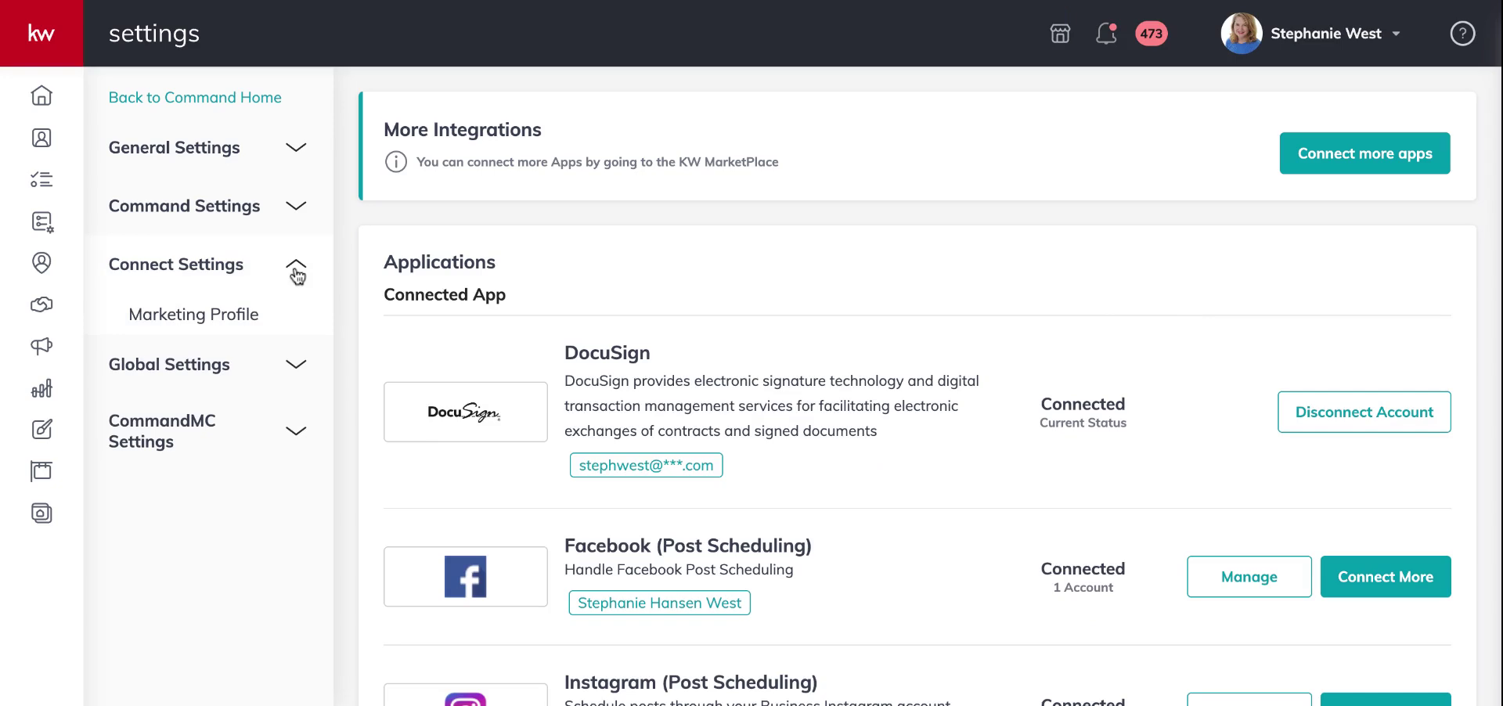
{"action": "left_click", "coordinate": [188, 322]}
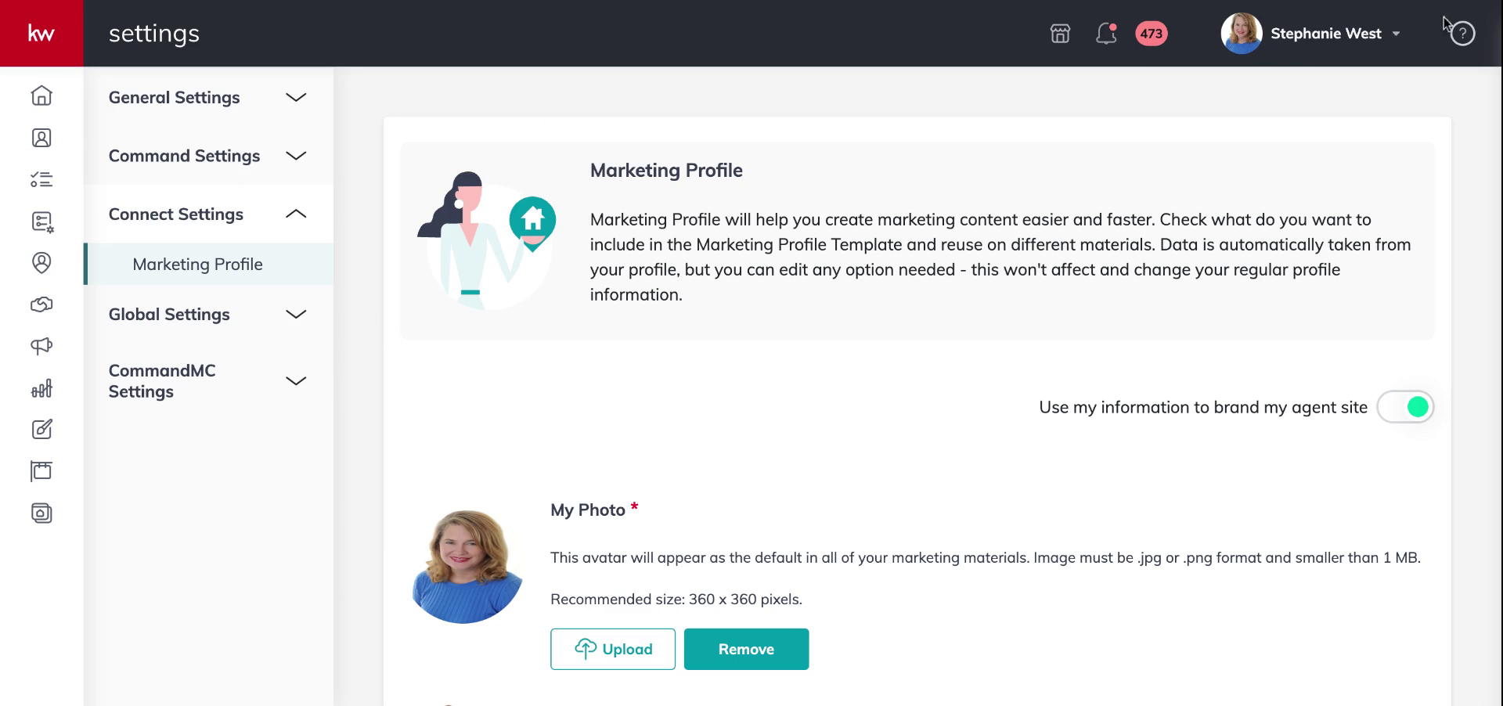
Return to the account settings and reopen the Marketing Profile from the Connect settings.
{"action": "left_click", "coordinate": [1395, 39]}
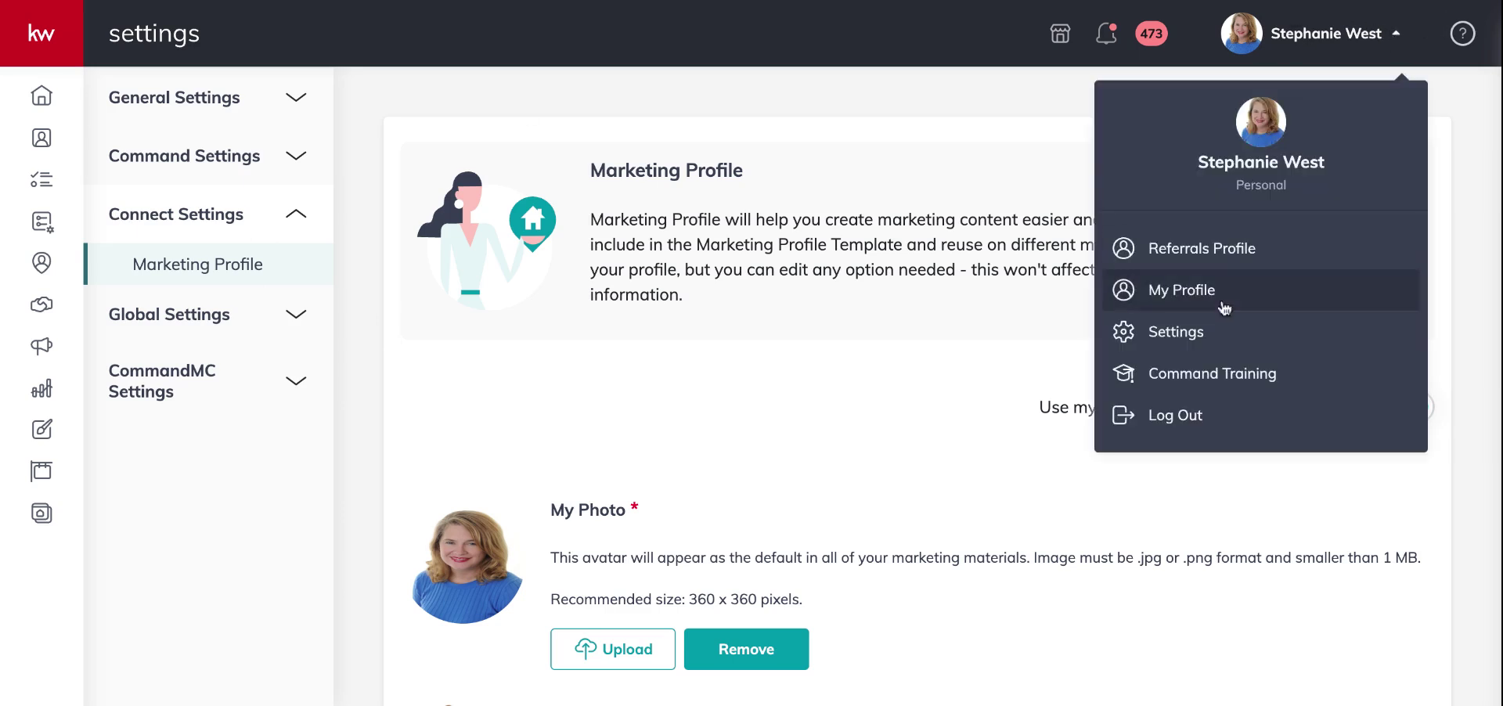
{"action": "left_click", "coordinate": [1192, 337]}
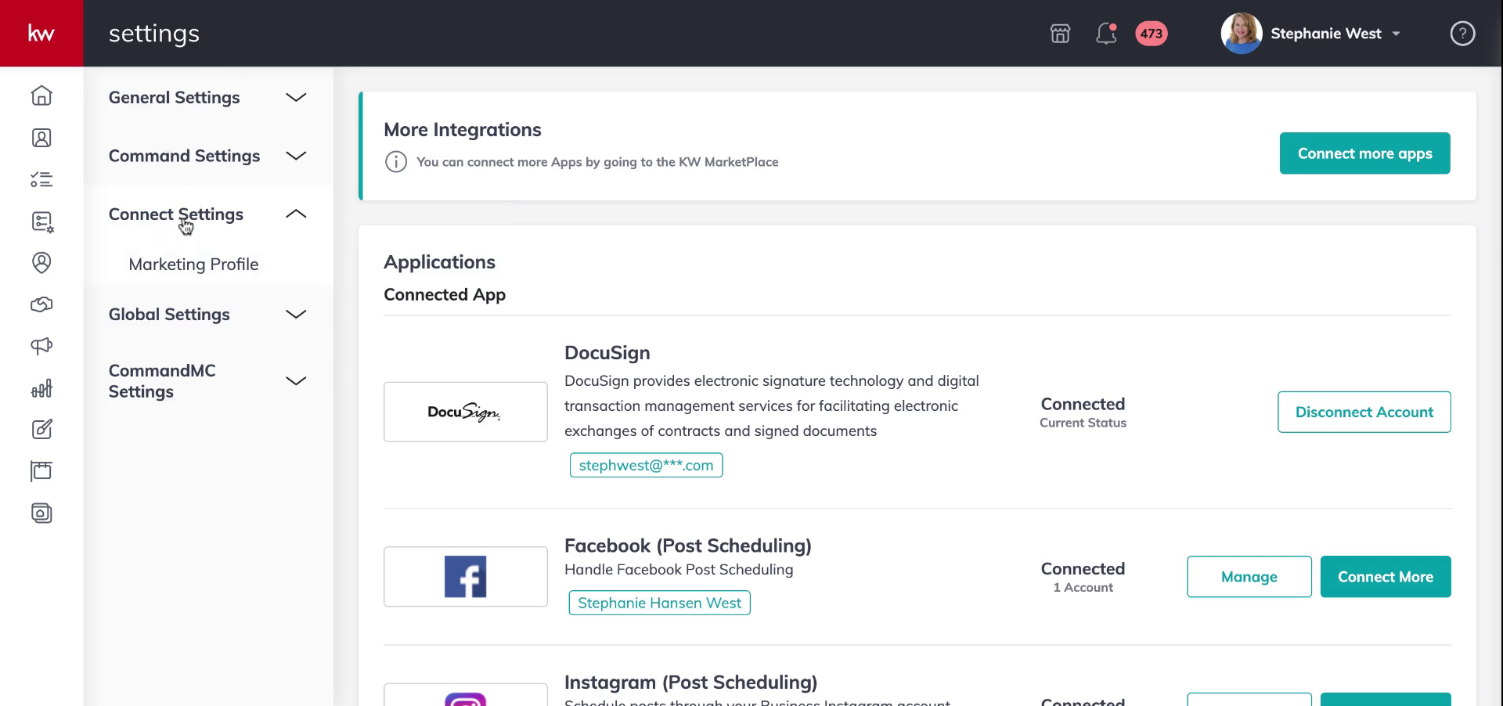
{"action": "left_click_drag", "start_coordinate": [122, 261], "coordinate": [302, 287]}
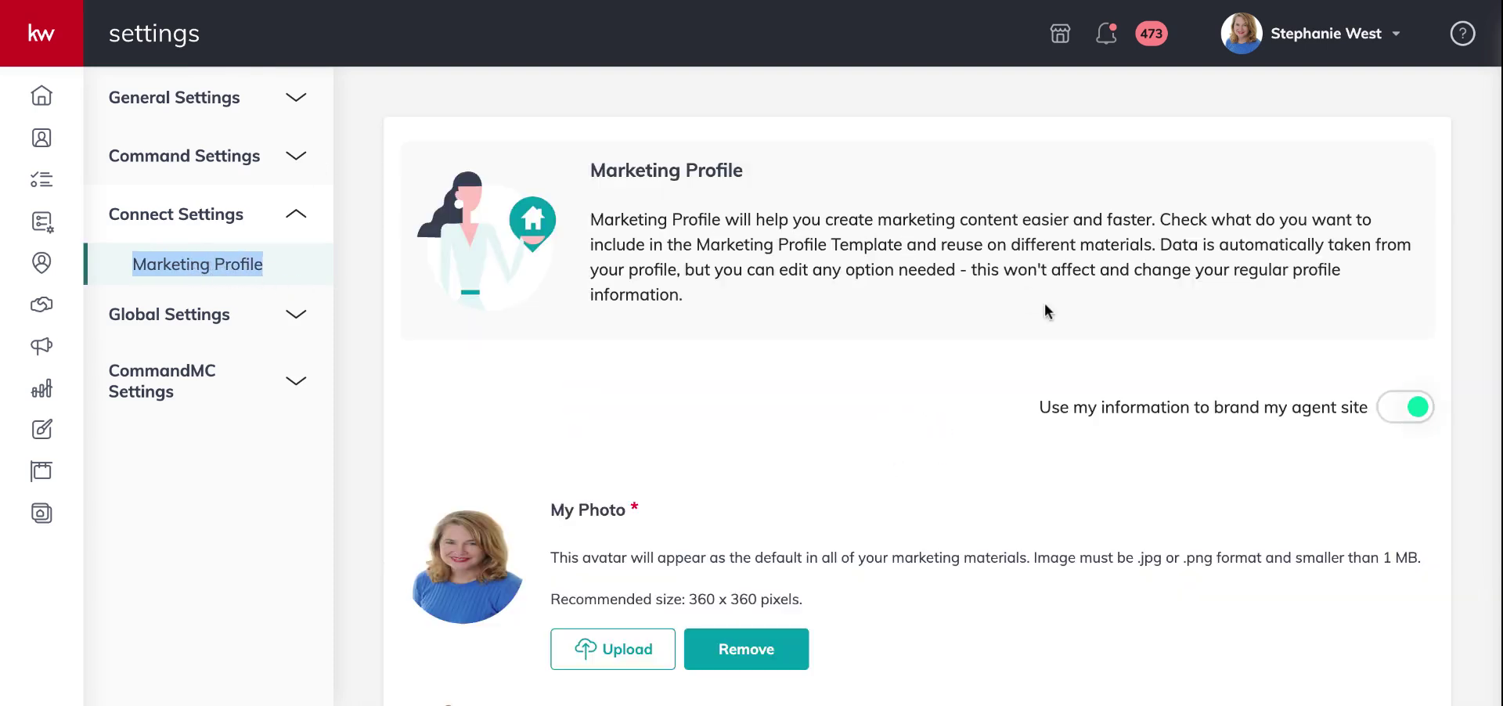
Review the format and recommended size requirements for My Photo and the Team Logo.
{"action": "scroll", "coordinate": [1045, 305], "scroll_direction": "down", "scroll_amount": 1}
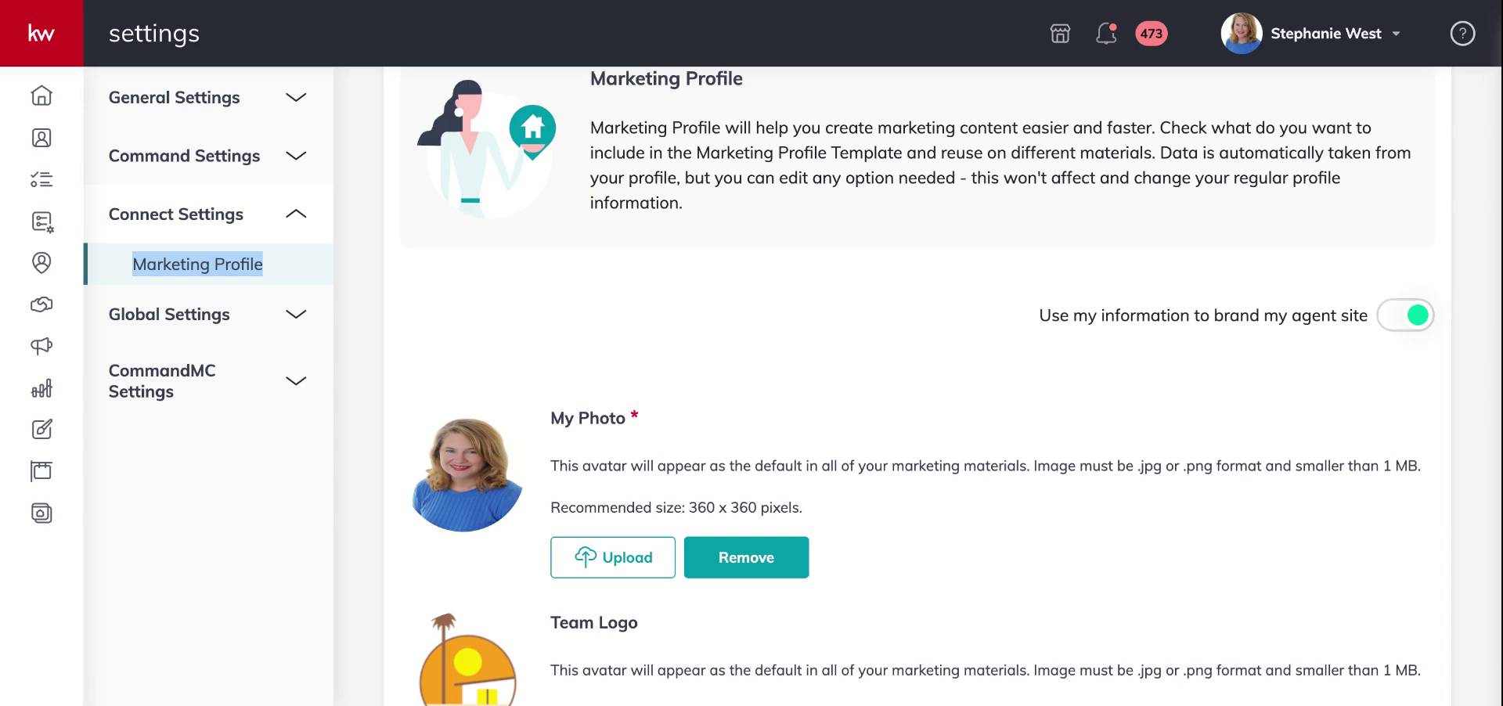
{"action": "scroll", "coordinate": [622, 278], "scroll_direction": "down", "scroll_amount": 3}
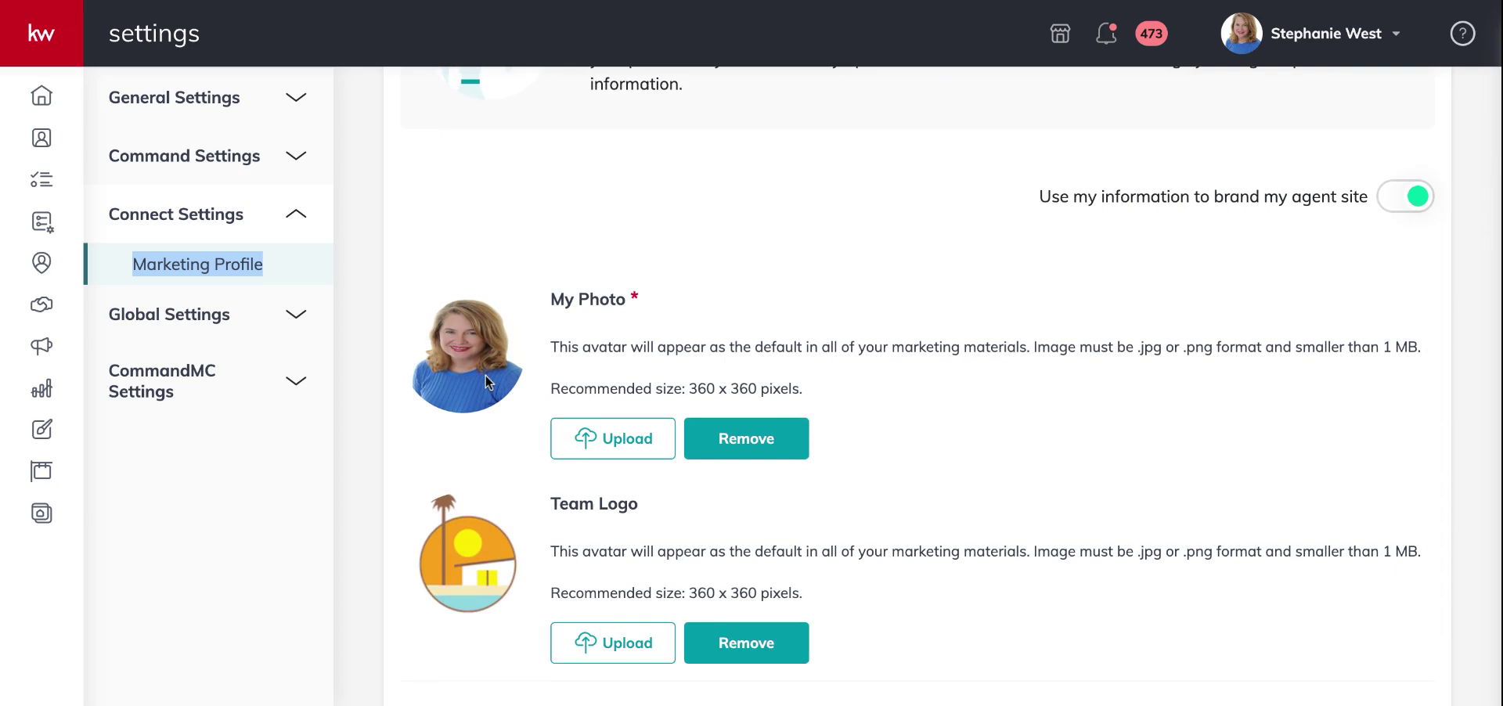
{"action": "left_click_drag", "start_coordinate": [550, 389], "coordinate": [822, 399]}
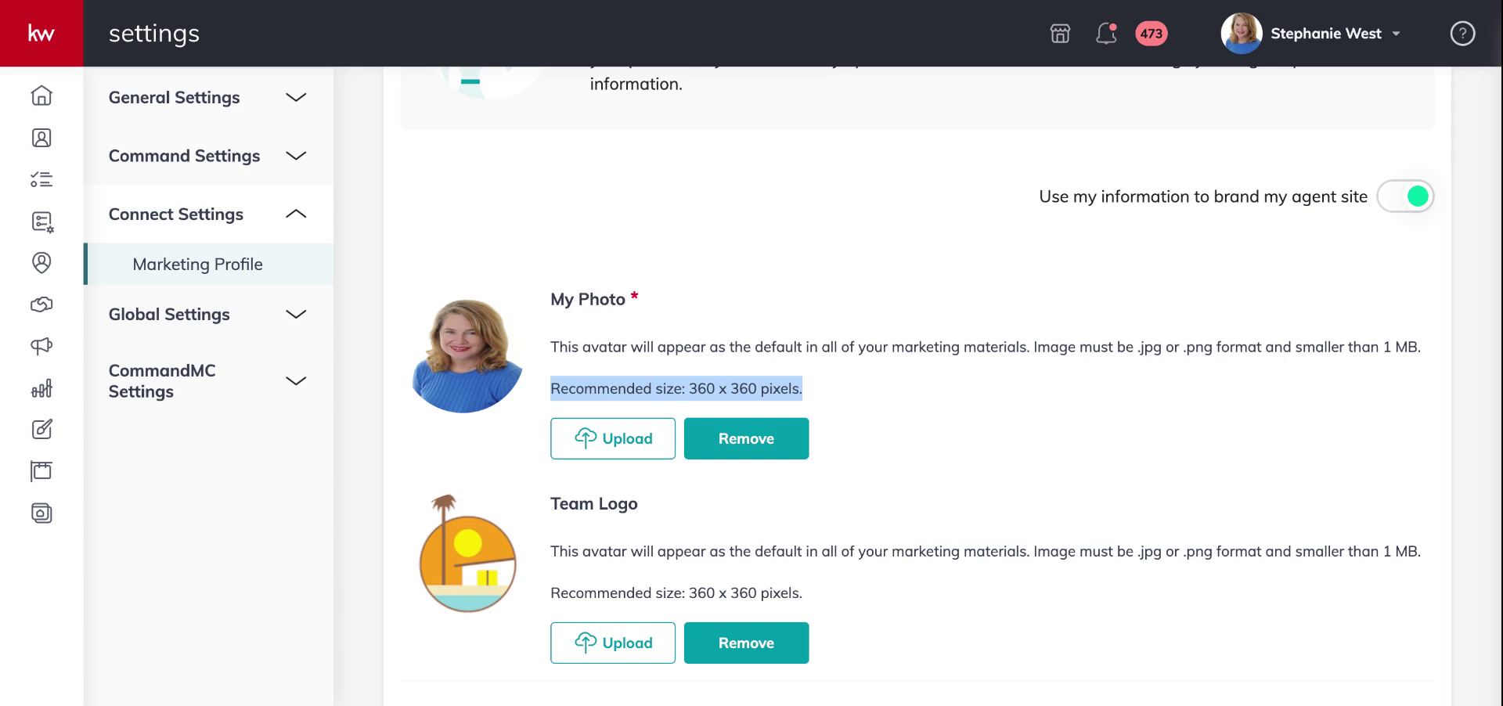
{"action": "scroll", "coordinate": [871, 420], "scroll_direction": "down", "scroll_amount": 1}
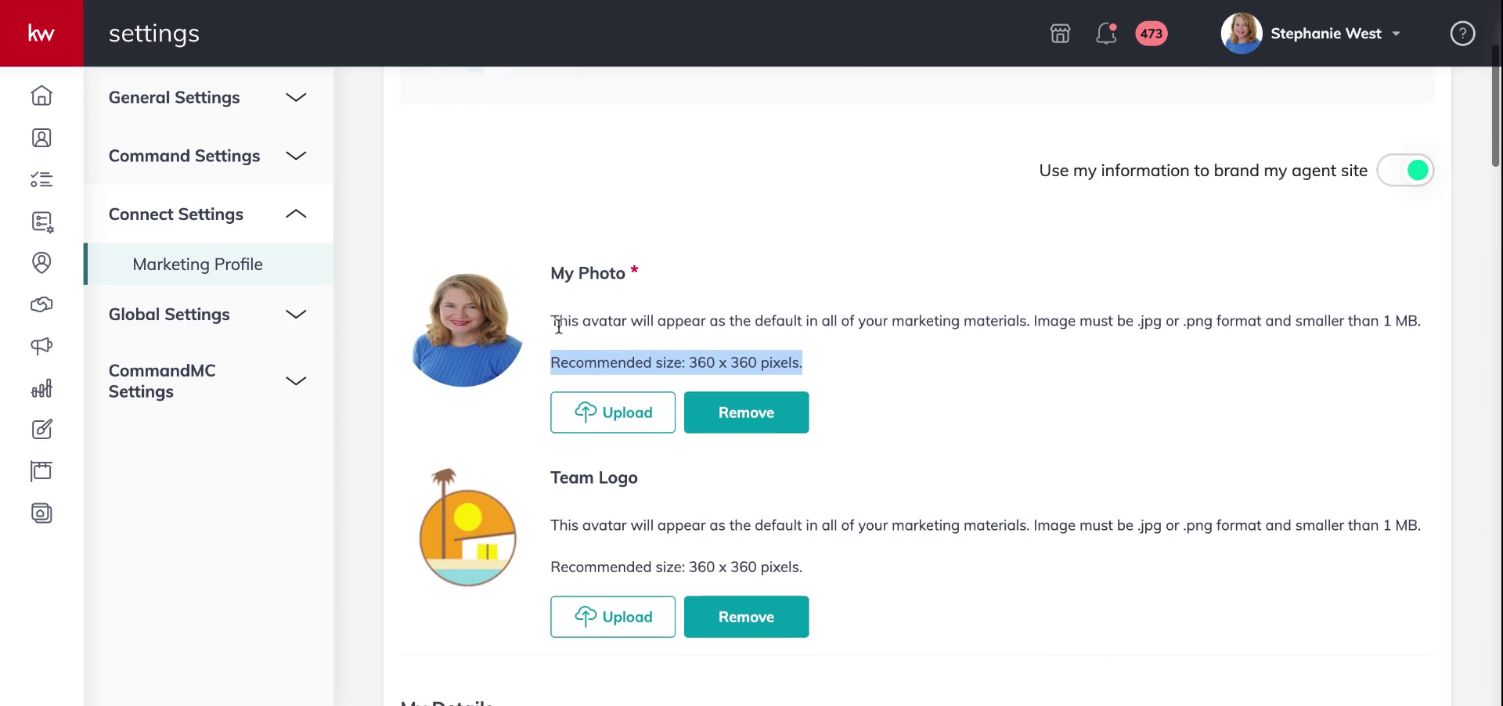
{"action": "scroll", "coordinate": [463, 336], "scroll_direction": "down", "scroll_amount": 3}
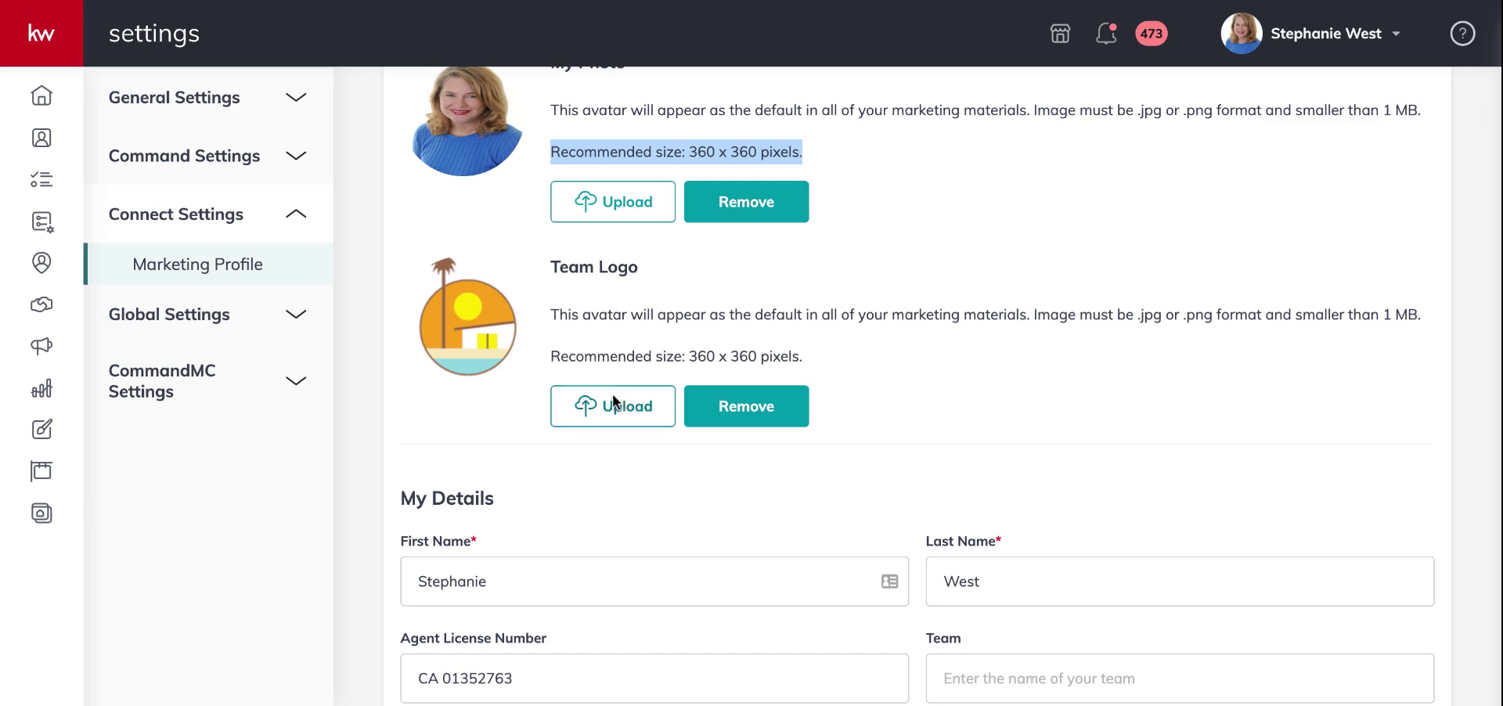
{"action": "left_click_drag", "start_coordinate": [552, 360], "coordinate": [811, 369]}
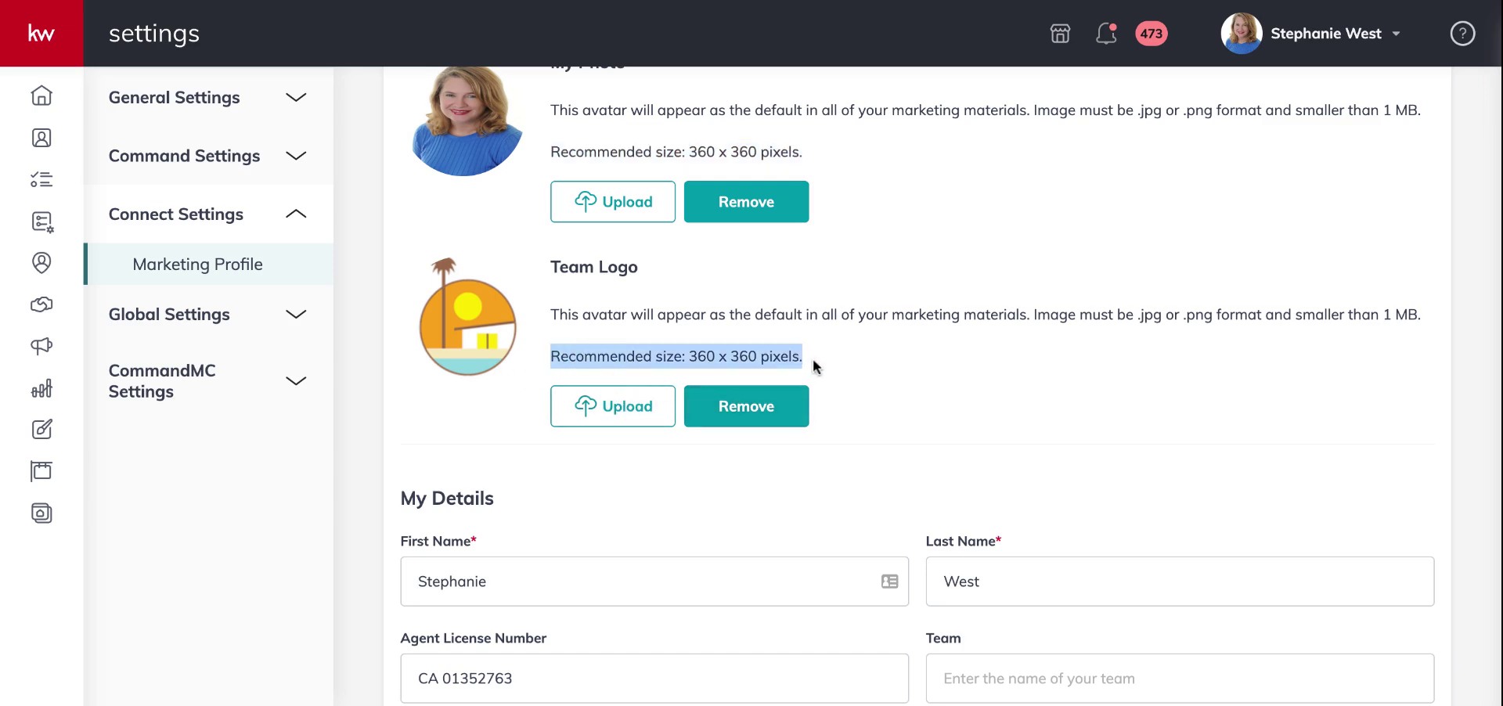
Review the My Details fields: name, agent license number, team, professional job title, slogan and designations.
{"action": "scroll", "coordinate": [811, 360], "scroll_direction": "down", "scroll_amount": 4}
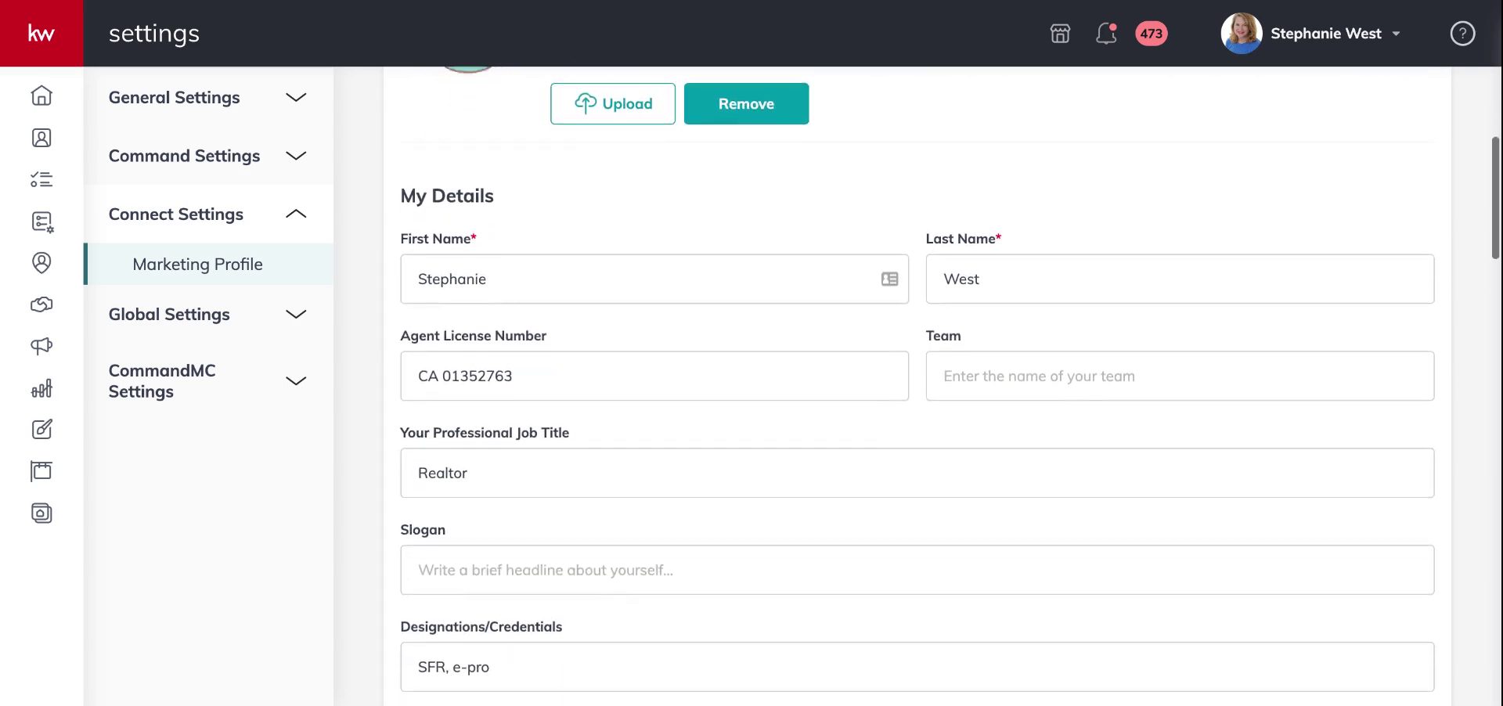
{"action": "scroll", "coordinate": [495, 156], "scroll_direction": "down", "scroll_amount": 1}
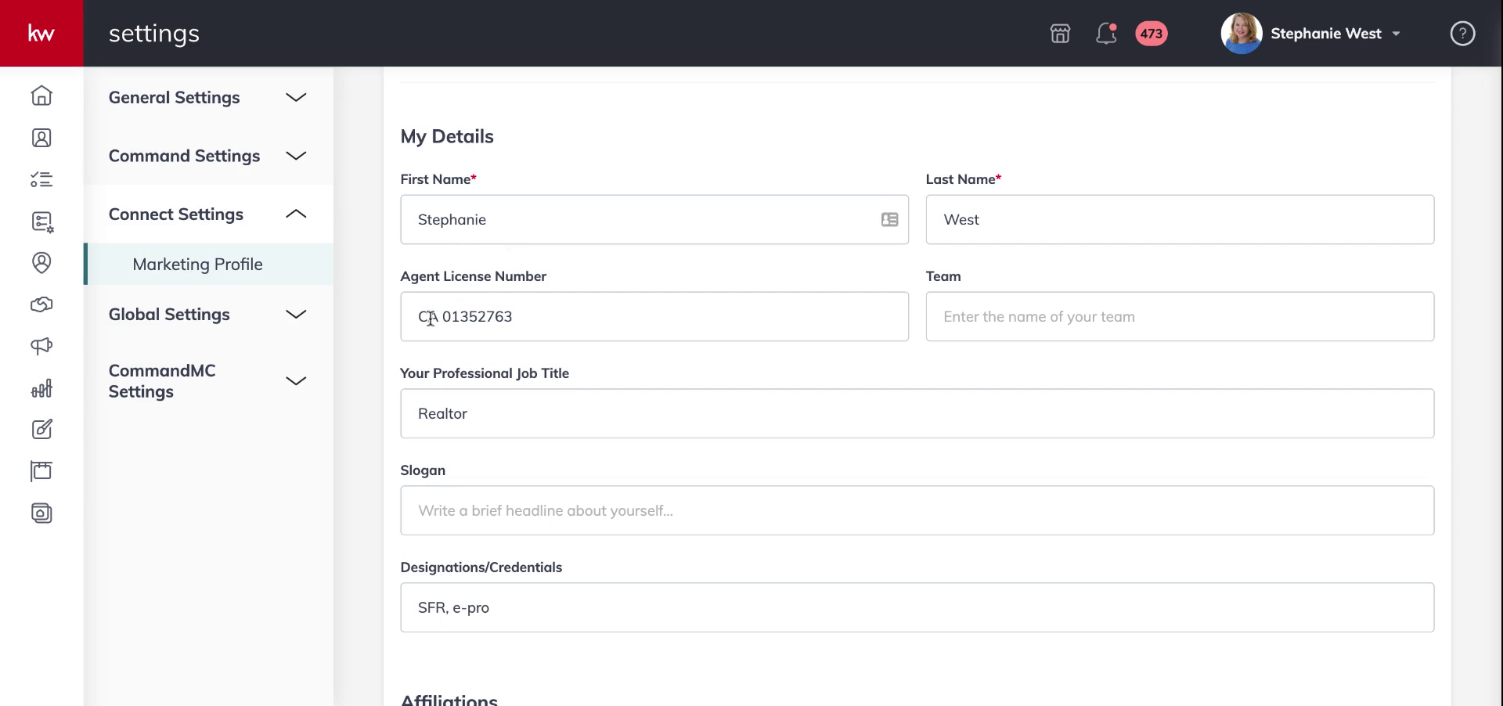
{"action": "scroll", "coordinate": [430, 317], "scroll_direction": "down", "scroll_amount": 1}
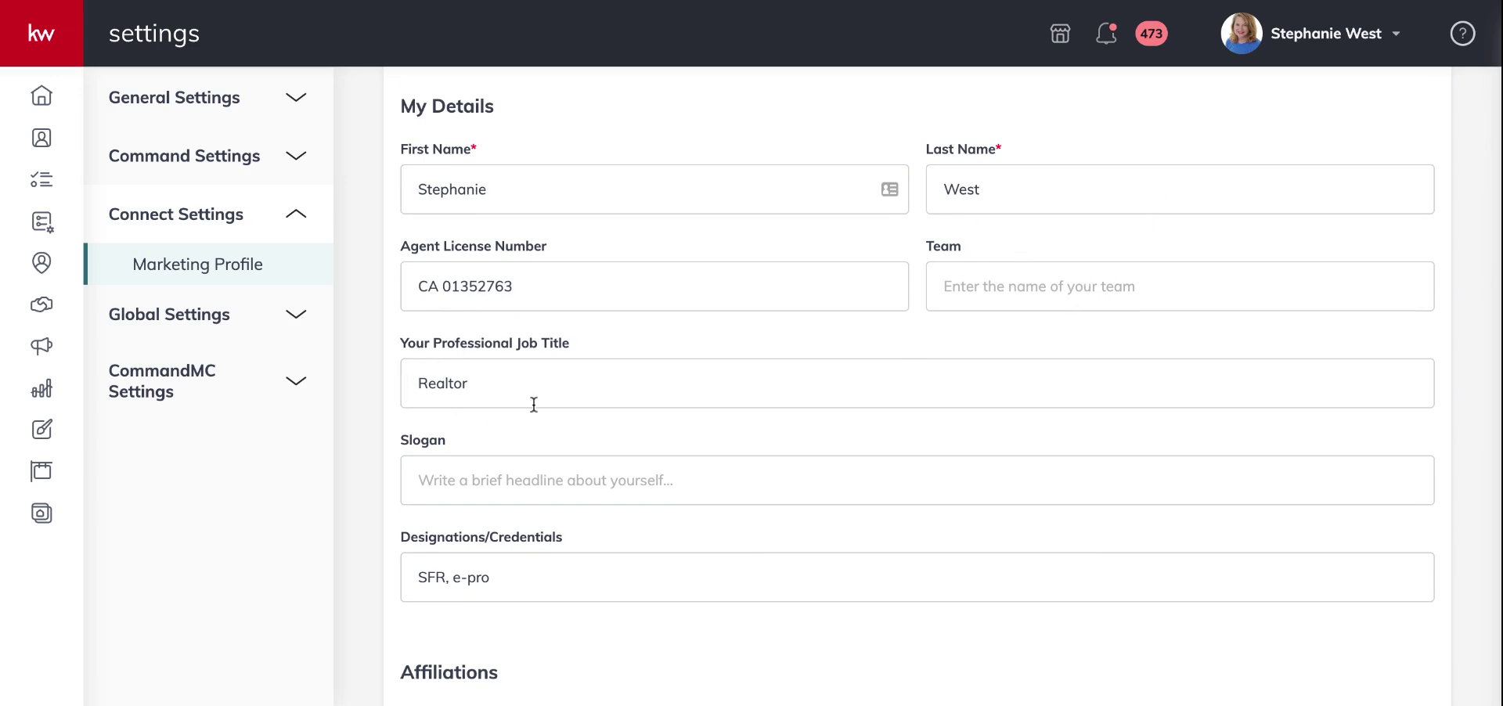
{"action": "scroll", "coordinate": [519, 381], "scroll_direction": "down", "scroll_amount": 2}
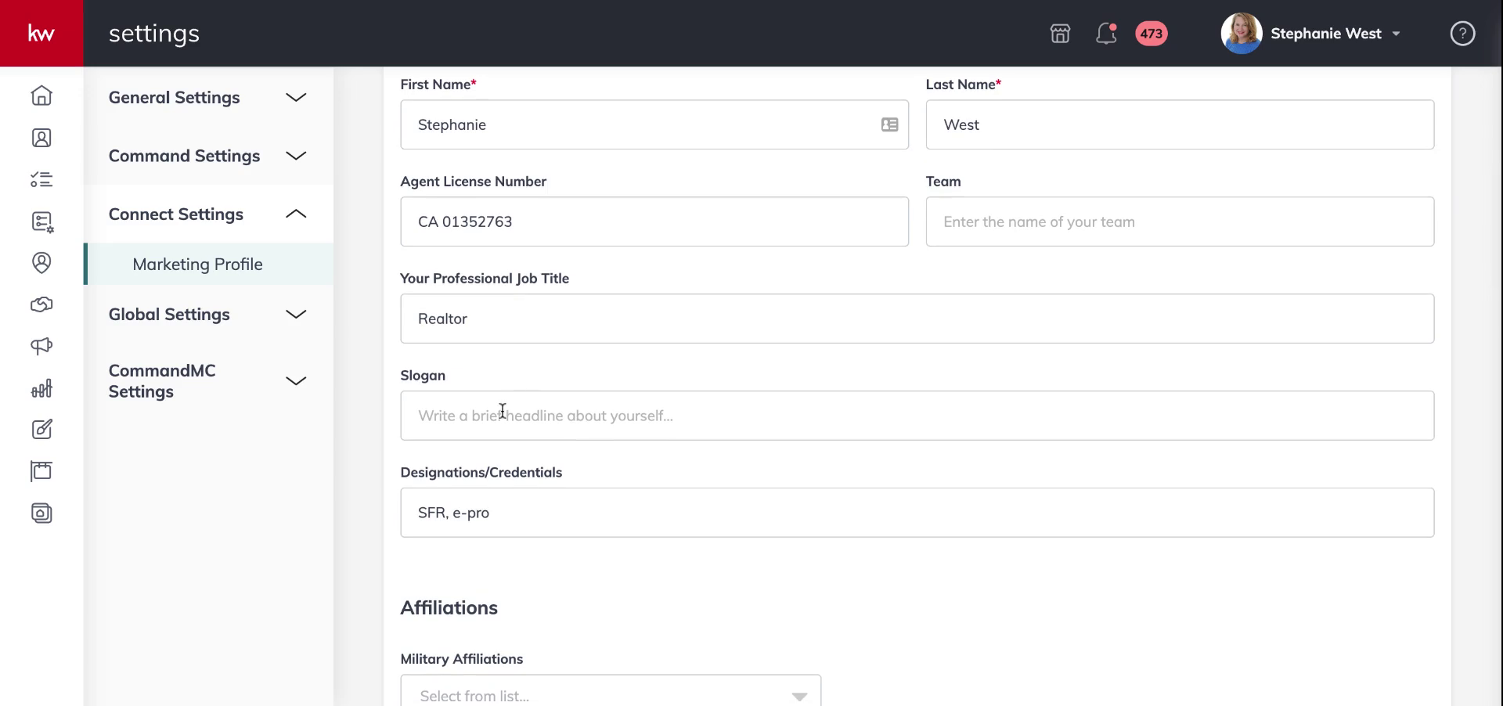
{"action": "scroll", "coordinate": [501, 411], "scroll_direction": "down", "scroll_amount": 1}
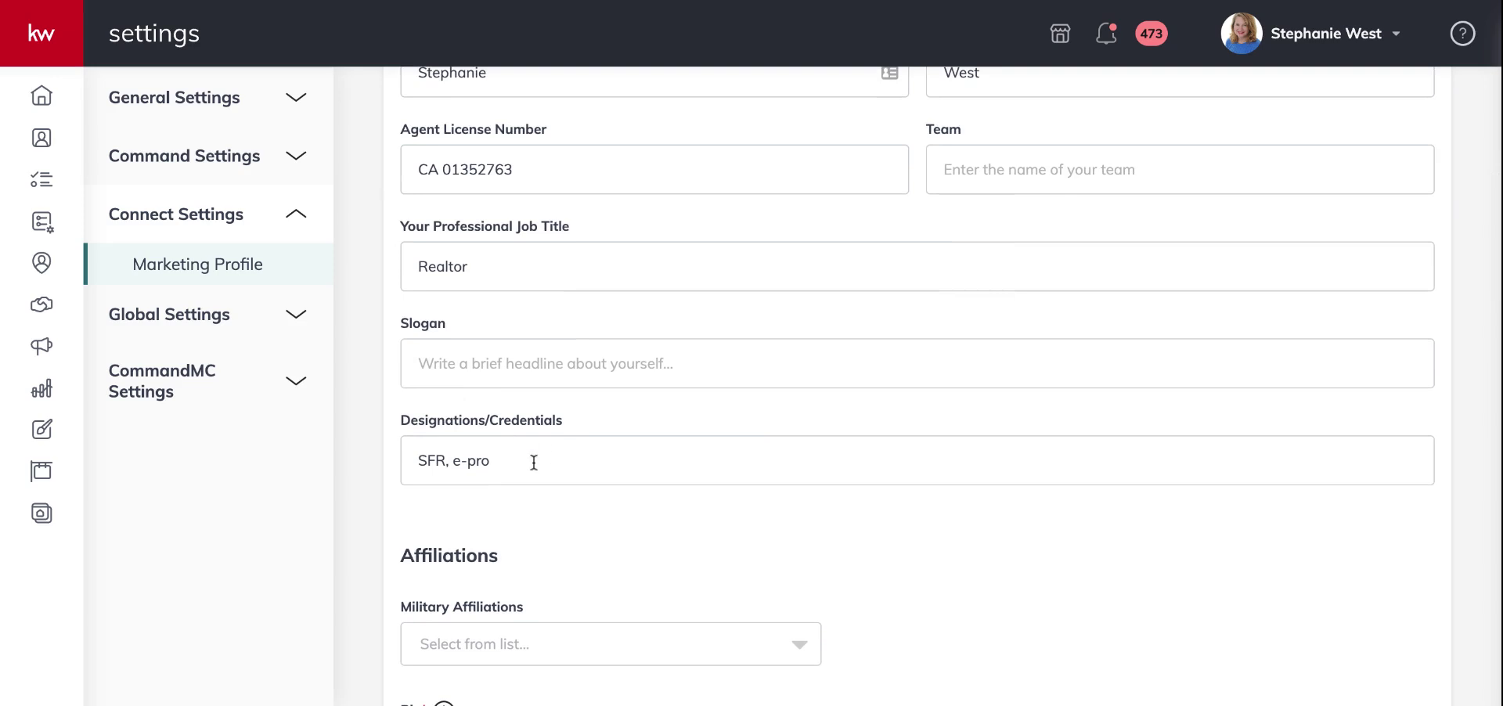
Examine the Military Affiliations choices and close the list without selecting one.
{"action": "scroll", "coordinate": [533, 462], "scroll_direction": "down", "scroll_amount": 5}
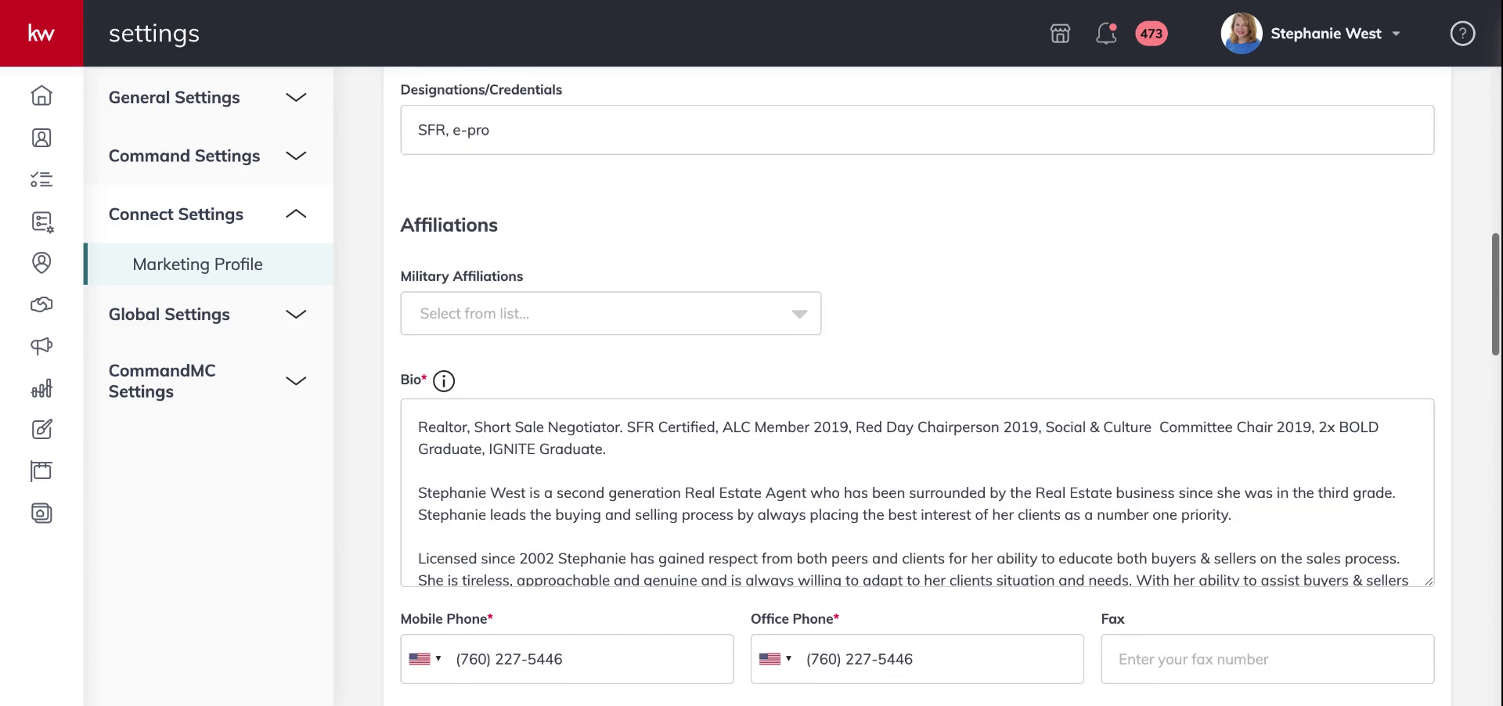
{"action": "left_click", "coordinate": [802, 293]}
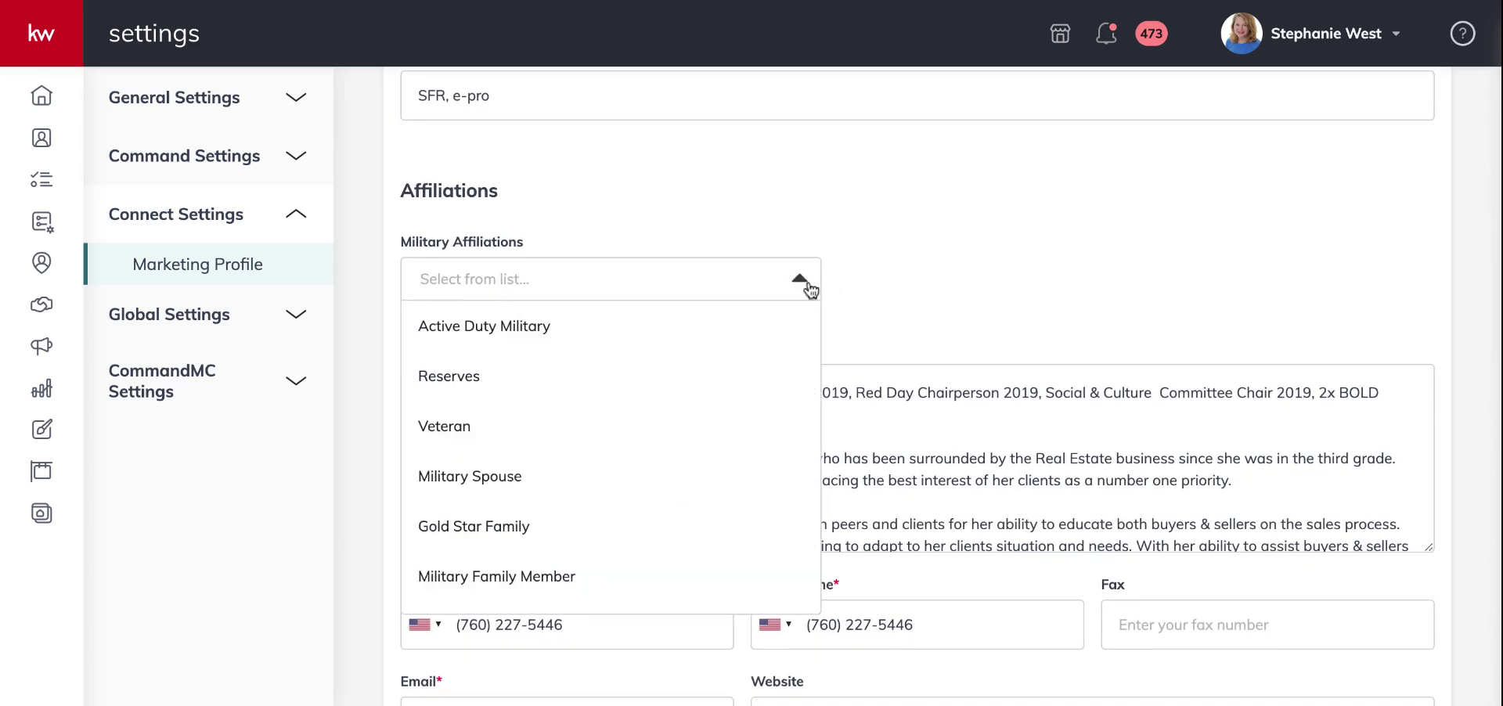
{"action": "scroll", "coordinate": [774, 339], "scroll_direction": "down", "scroll_amount": 2}
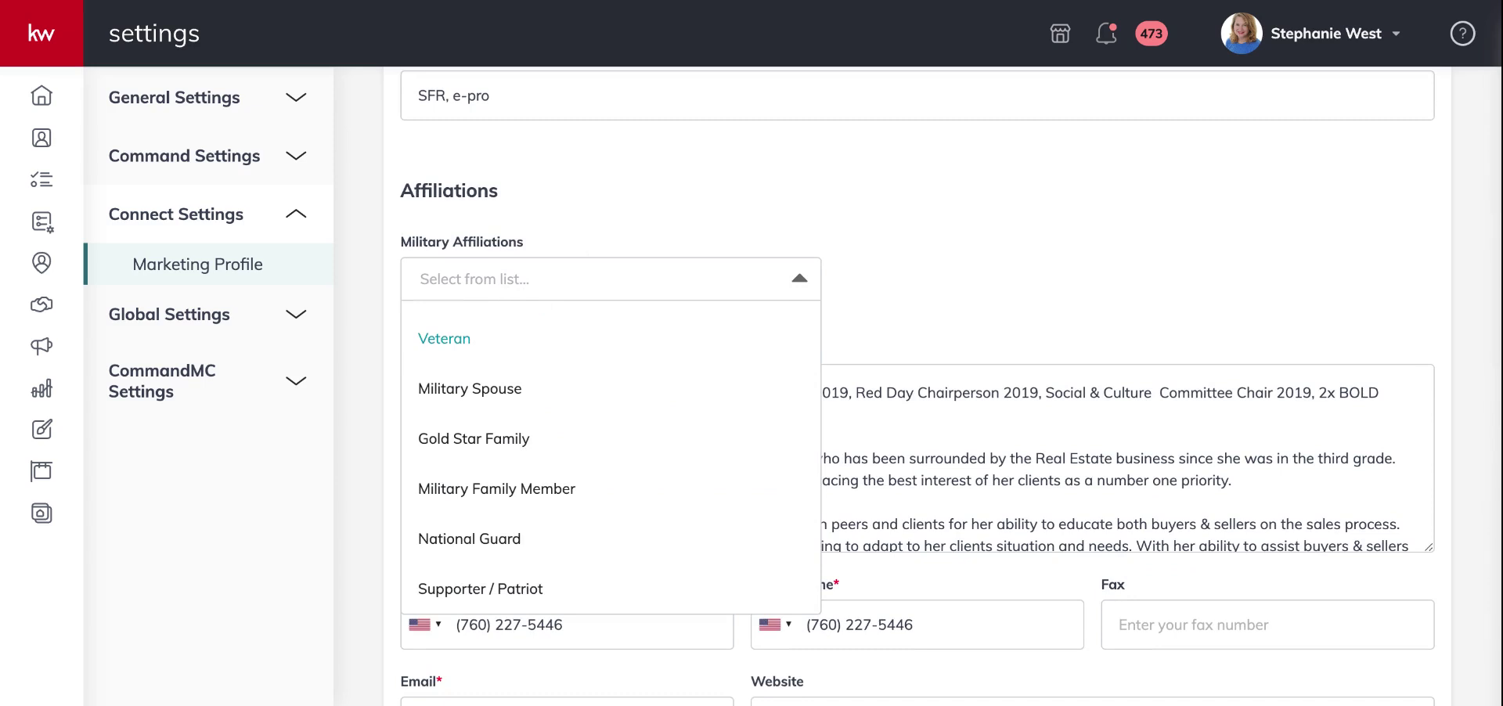
{"action": "left_click", "coordinate": [1011, 202]}
{"action": "scroll", "coordinate": [789, 415], "scroll_direction": "down", "scroll_amount": 1}
{"action": "scroll", "coordinate": [790, 415], "scroll_direction": "up", "scroll_amount": 1}
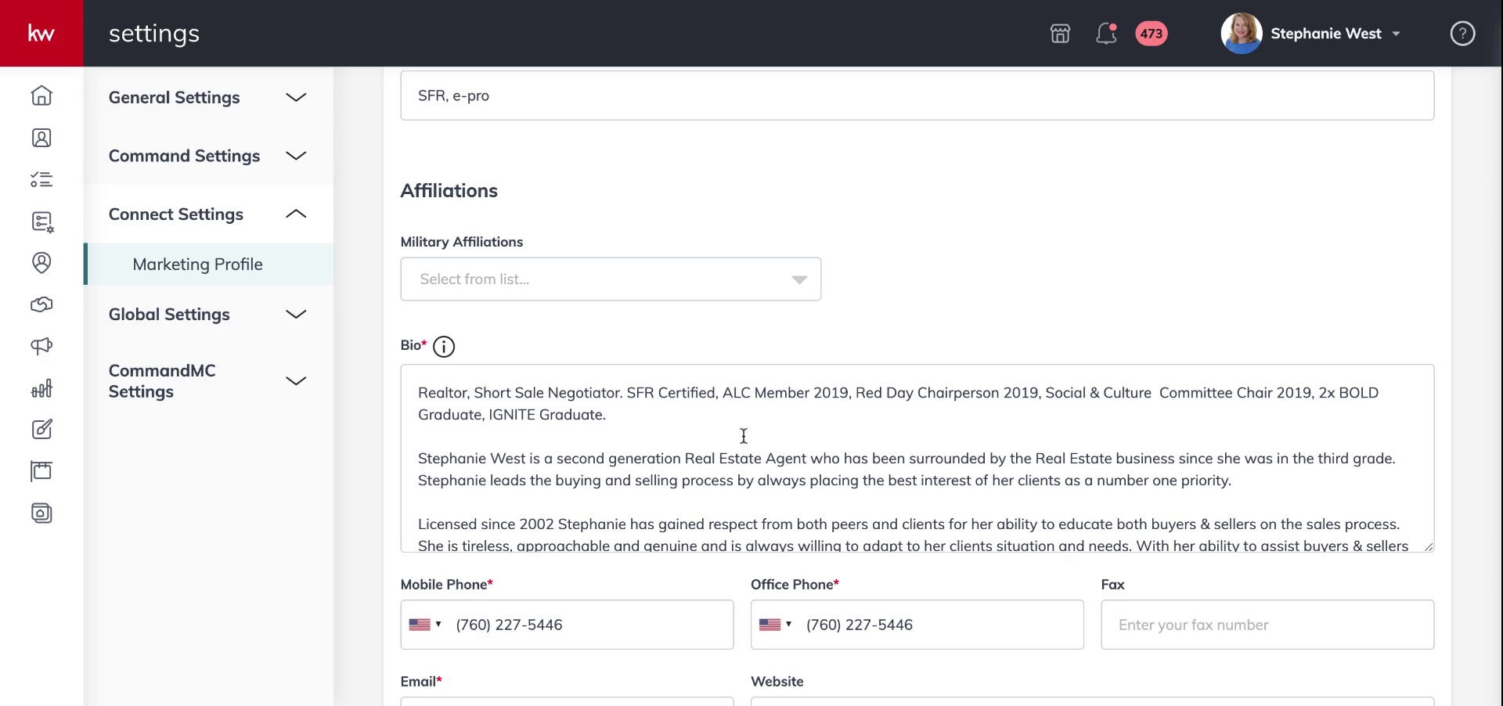
Review the bio and the phone, fax, email and website fields of the Marketing Profile.
{"action": "scroll", "coordinate": [702, 444], "scroll_direction": "down", "scroll_amount": 2}
{"action": "scroll", "coordinate": [702, 445], "scroll_direction": "down", "scroll_amount": 2}
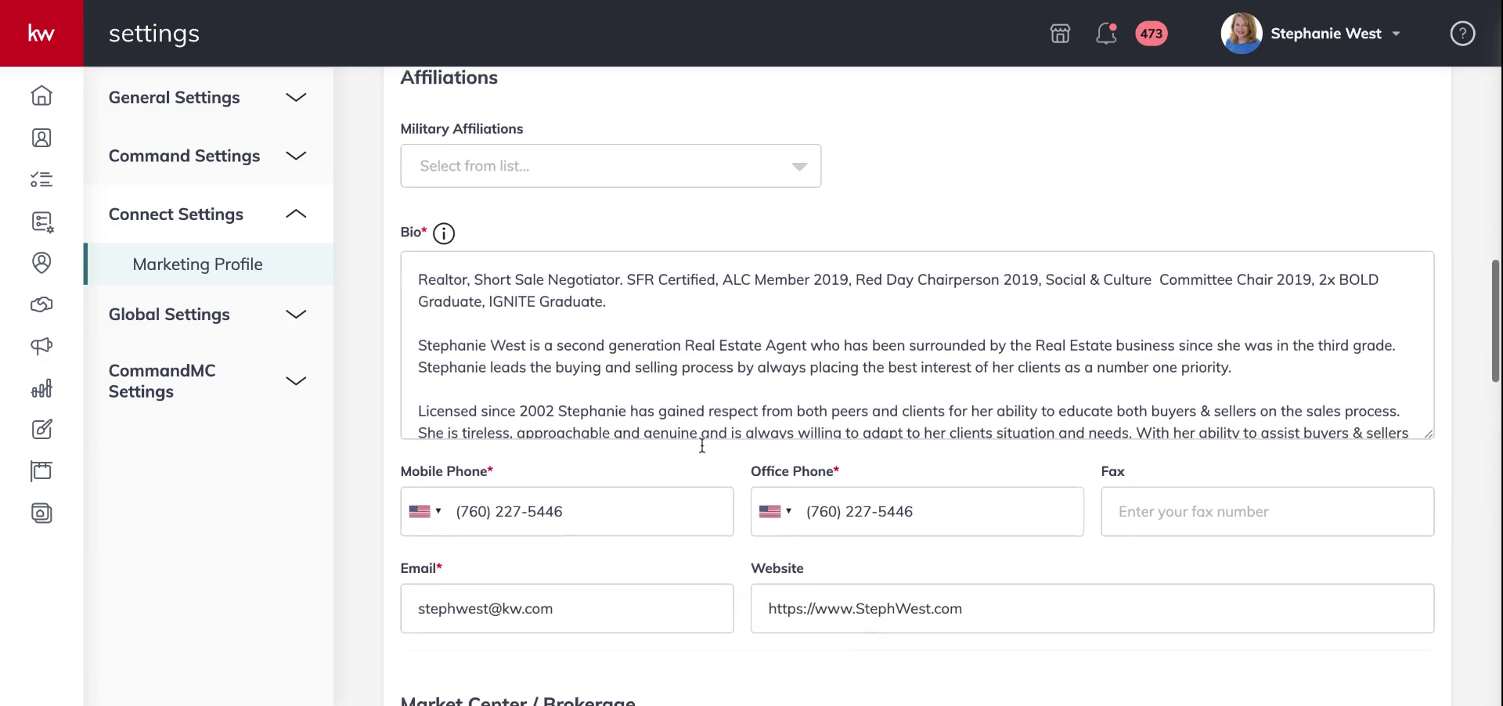
{"action": "scroll", "coordinate": [702, 444], "scroll_direction": "down", "scroll_amount": 2}
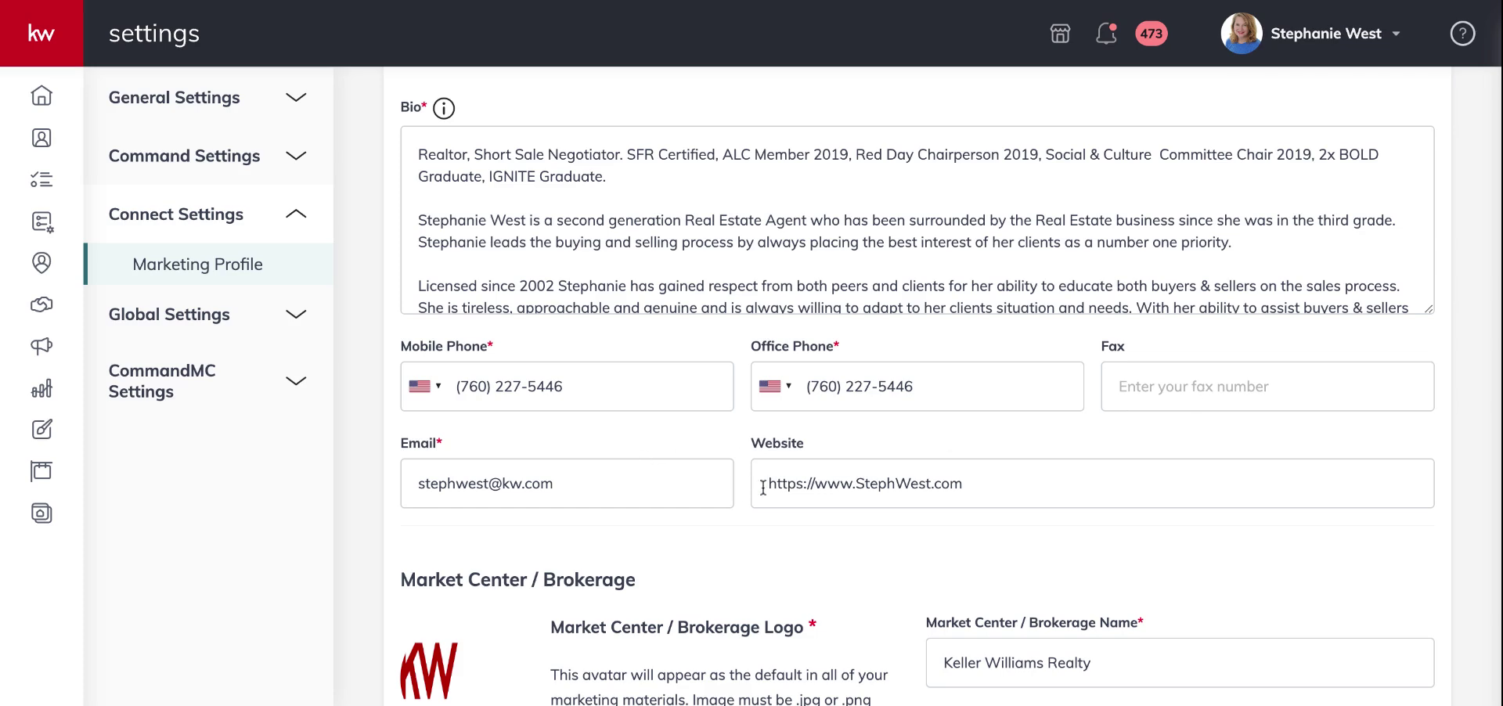
{"action": "scroll", "coordinate": [763, 487], "scroll_direction": "down", "scroll_amount": 1}
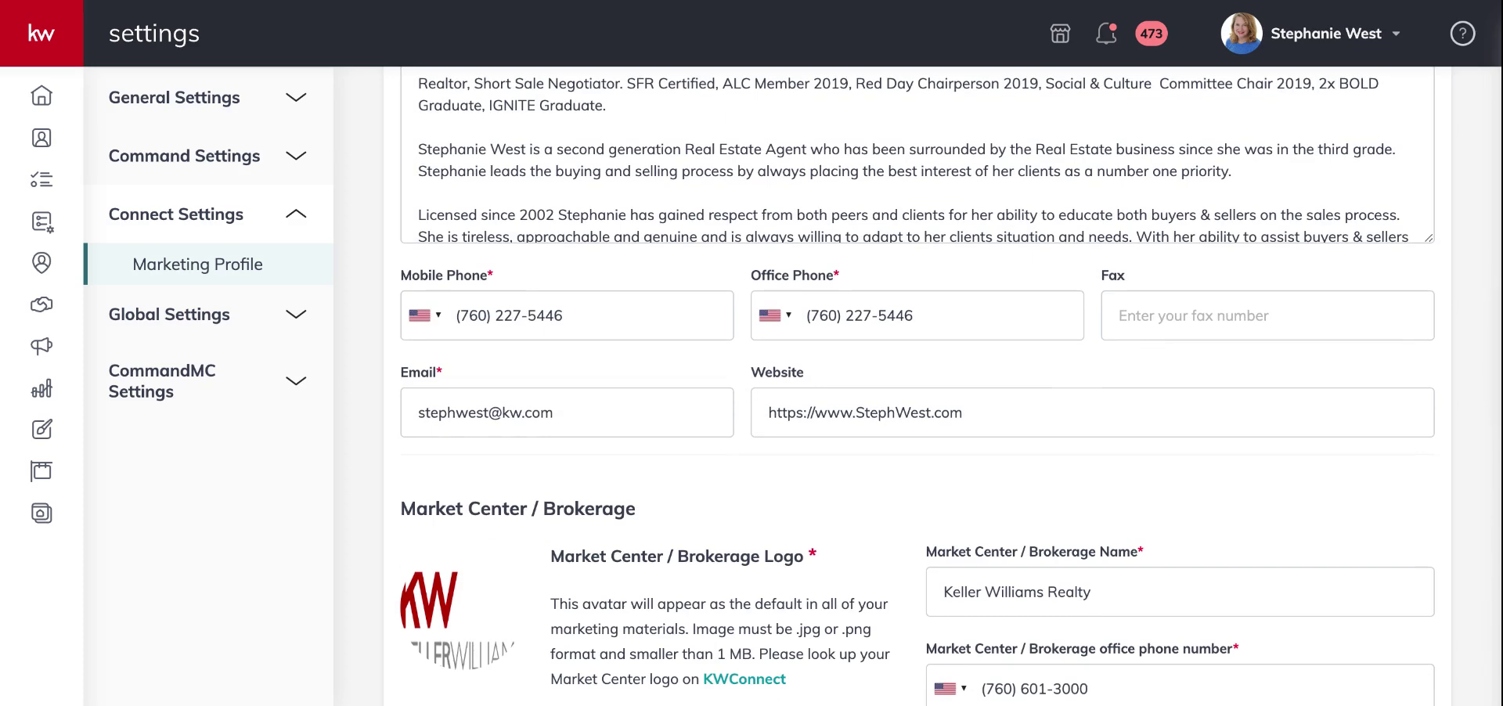
Check the Market Center / Brokerage logo, name, office phone, address and license number fields.
{"action": "scroll", "coordinate": [571, 384], "scroll_direction": "down", "scroll_amount": 3}
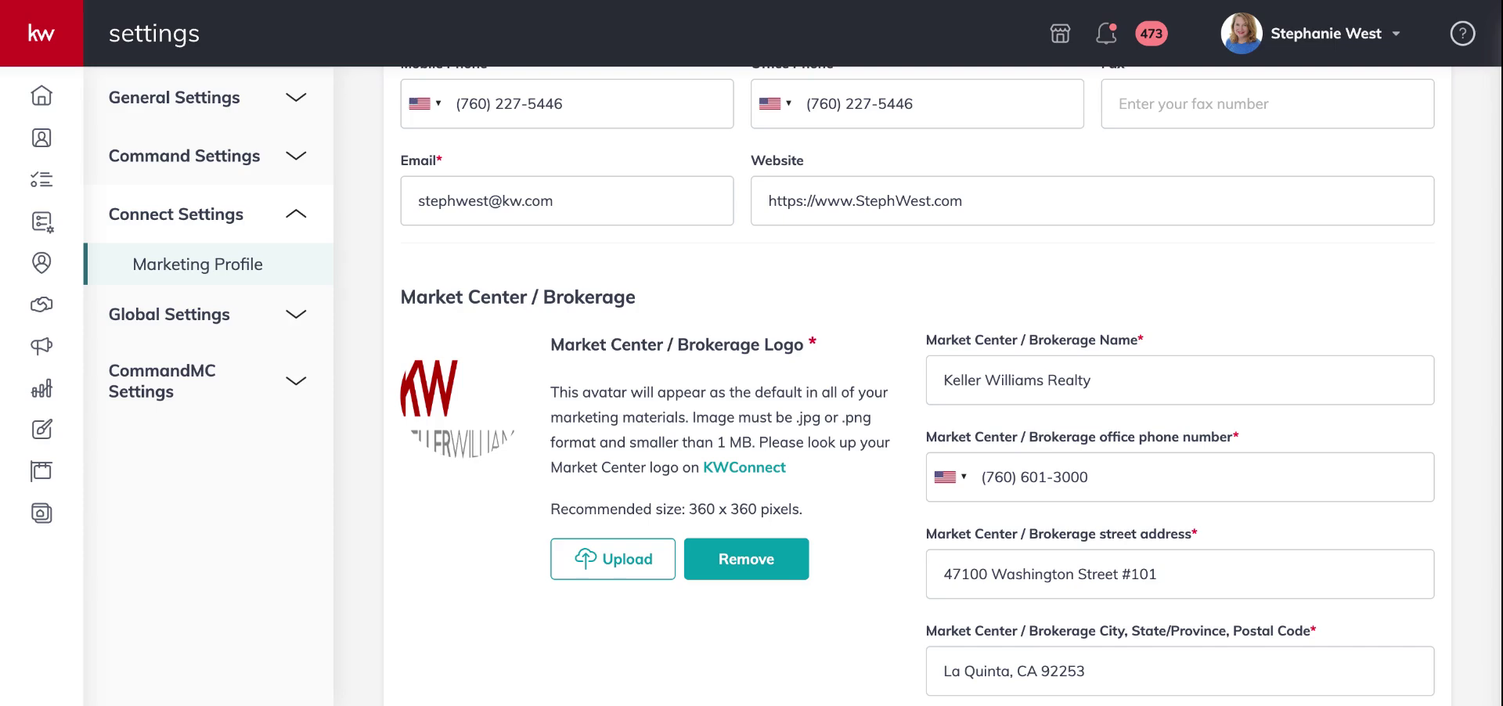
{"action": "scroll", "coordinate": [1121, 358], "scroll_direction": "down", "scroll_amount": 1}
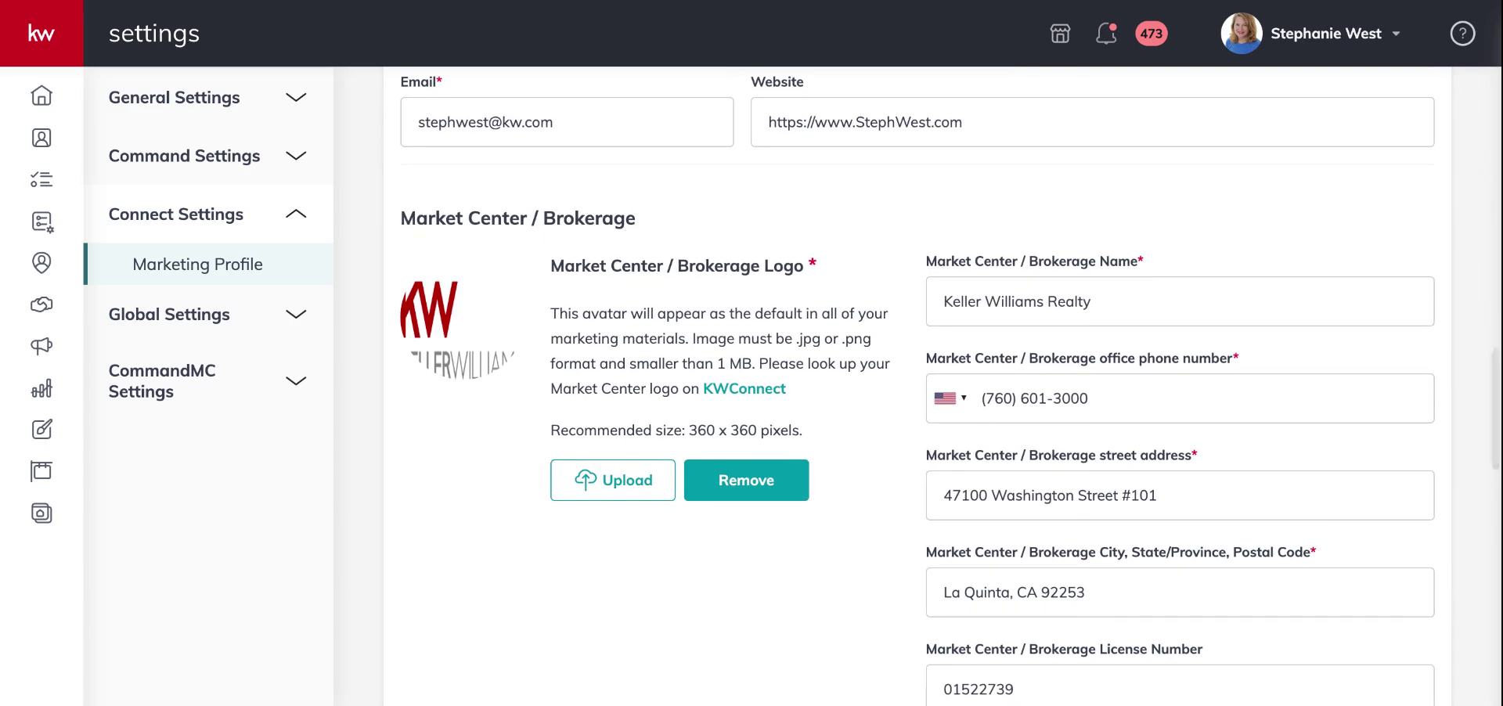
{"action": "scroll", "coordinate": [950, 388], "scroll_direction": "down", "scroll_amount": 1}
{"action": "scroll", "coordinate": [1077, 523], "scroll_direction": "down", "scroll_amount": 1}
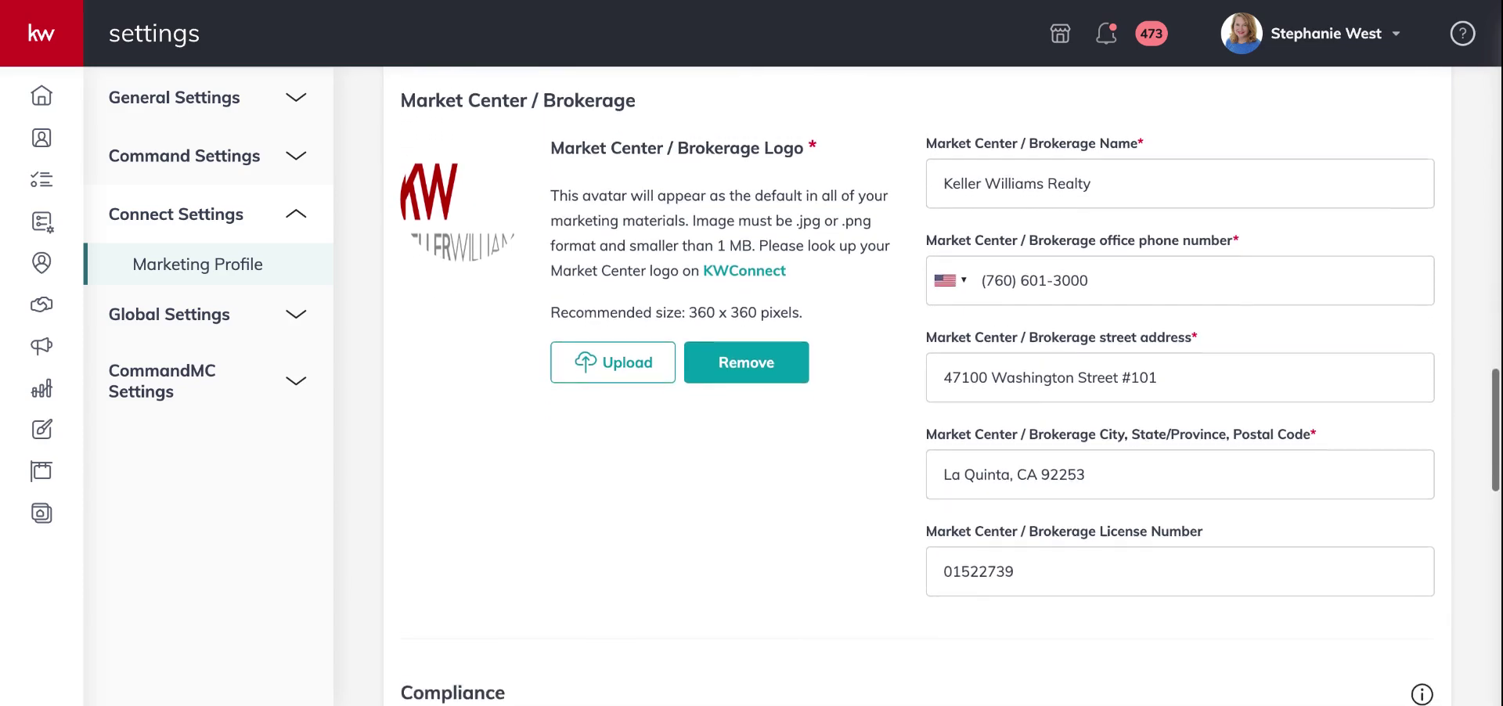
{"action": "scroll", "coordinate": [1080, 548], "scroll_direction": "down", "scroll_amount": 3}
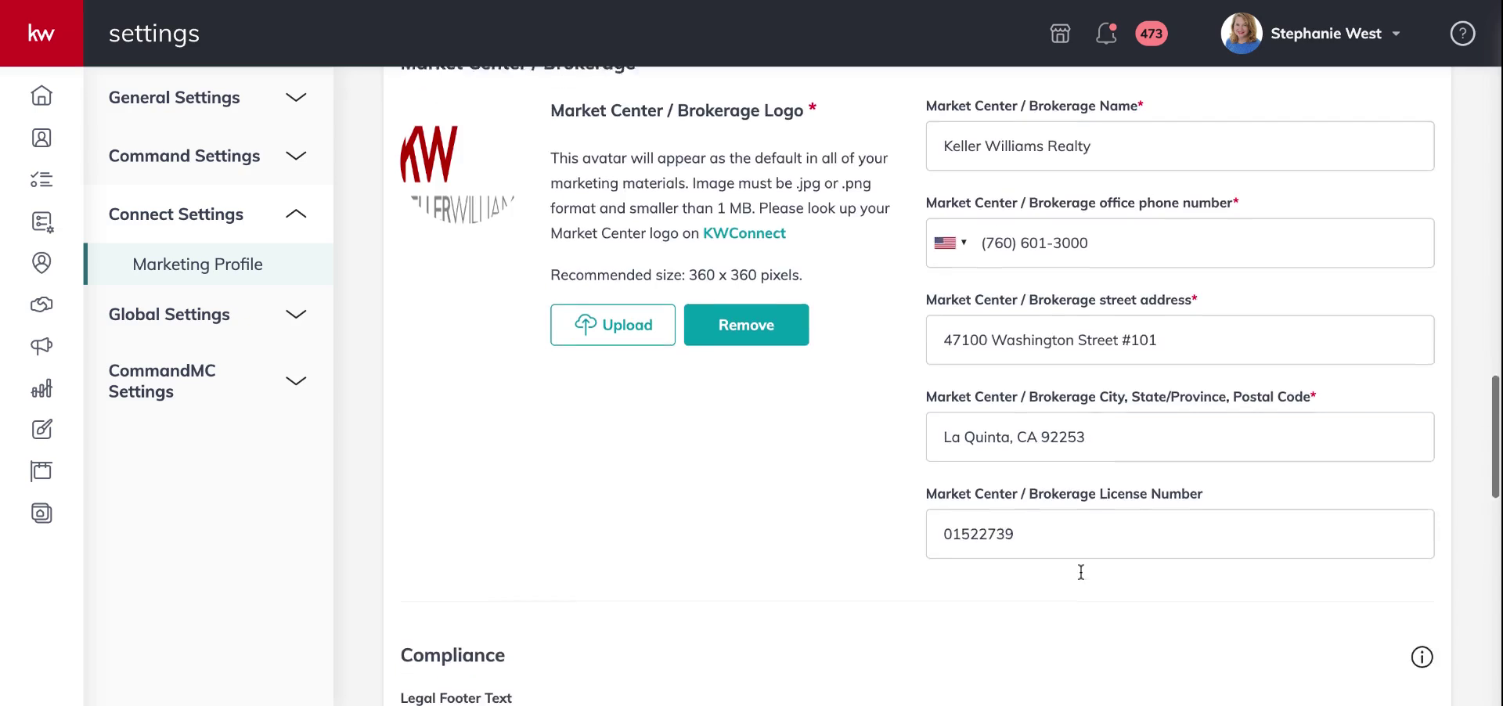
{"action": "left_click", "coordinate": [1095, 267]}
{"action": "left_click_drag", "start_coordinate": [1095, 267], "coordinate": [926, 270]}
{"action": "left_click", "coordinate": [1000, 278]}
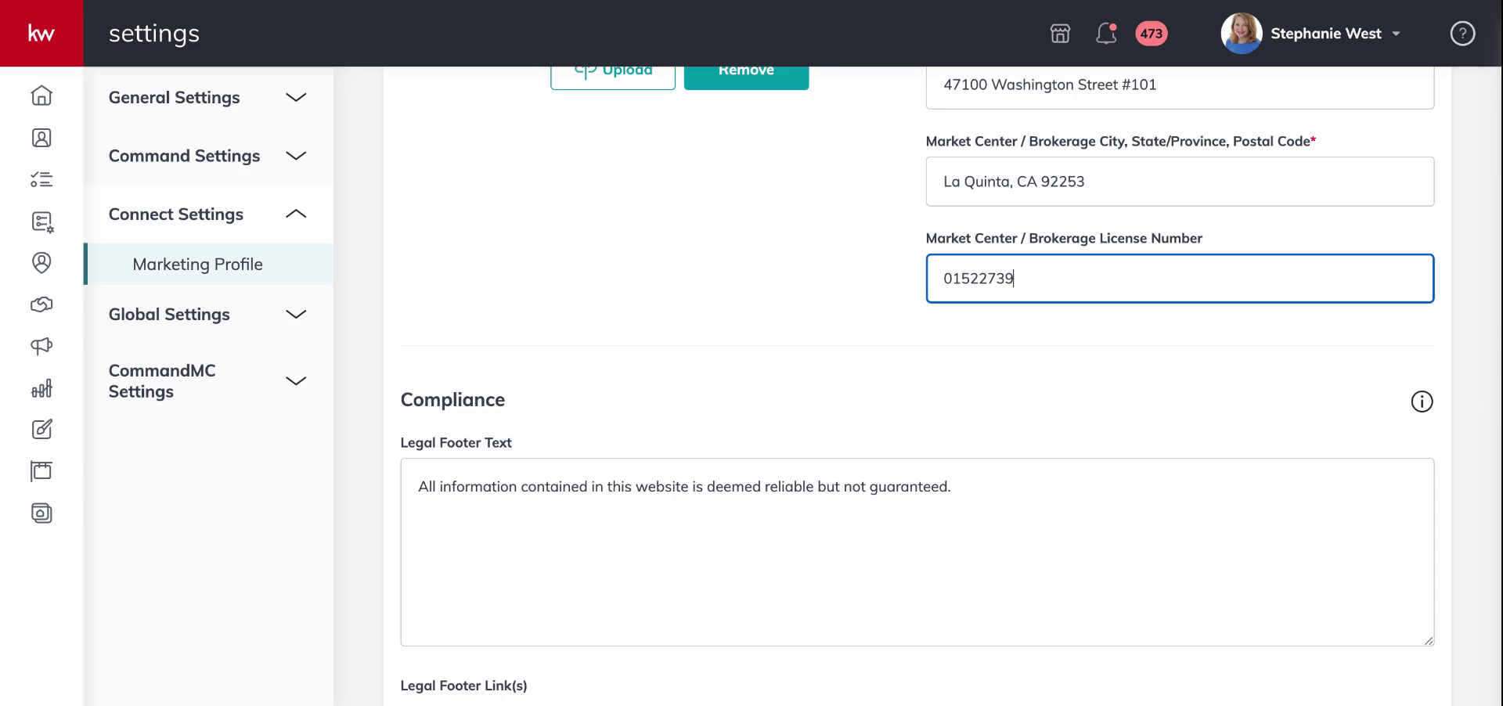
Review the Compliance legal footer text, links and images, and check the social media links, particularly the YouTube address.
{"action": "scroll", "coordinate": [1033, 432], "scroll_direction": "down", "scroll_amount": 1}
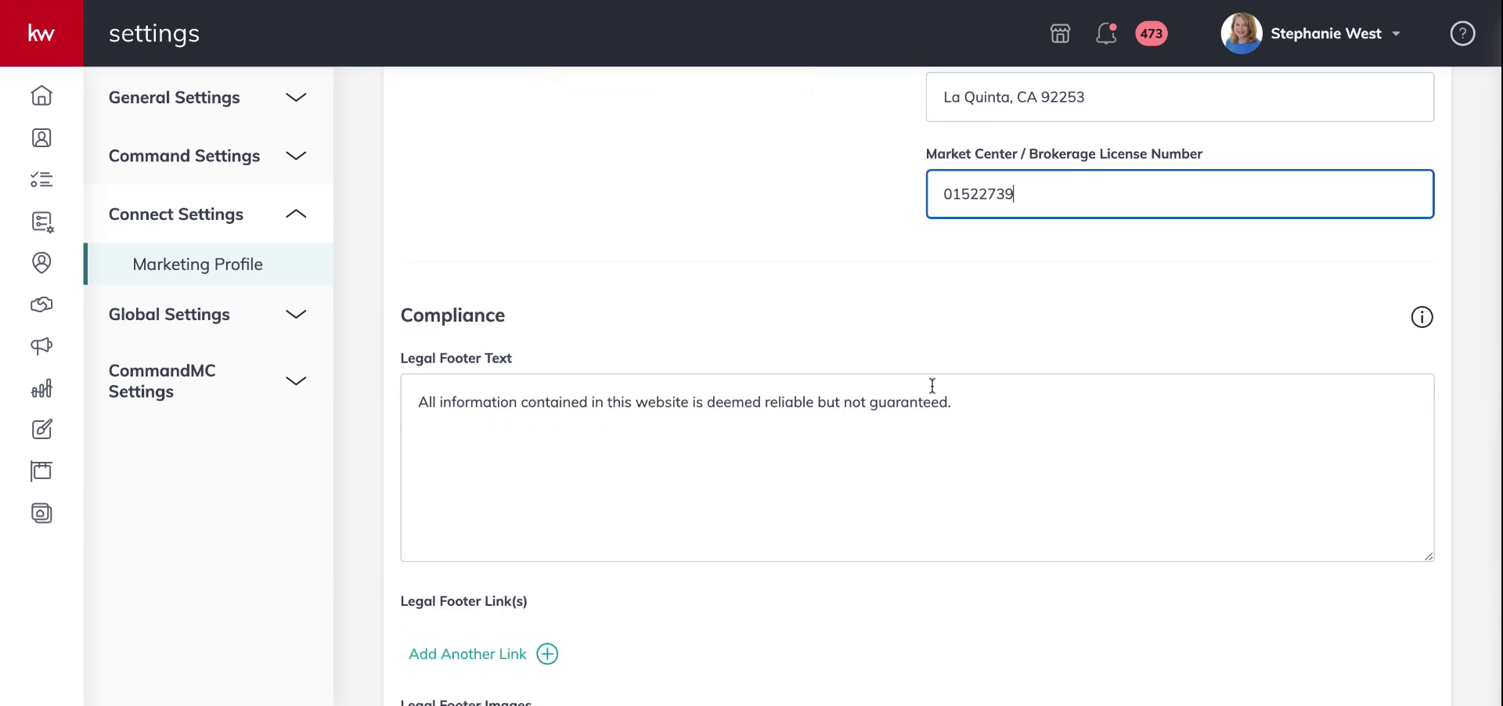
{"action": "scroll", "coordinate": [487, 450], "scroll_direction": "down", "scroll_amount": 4}
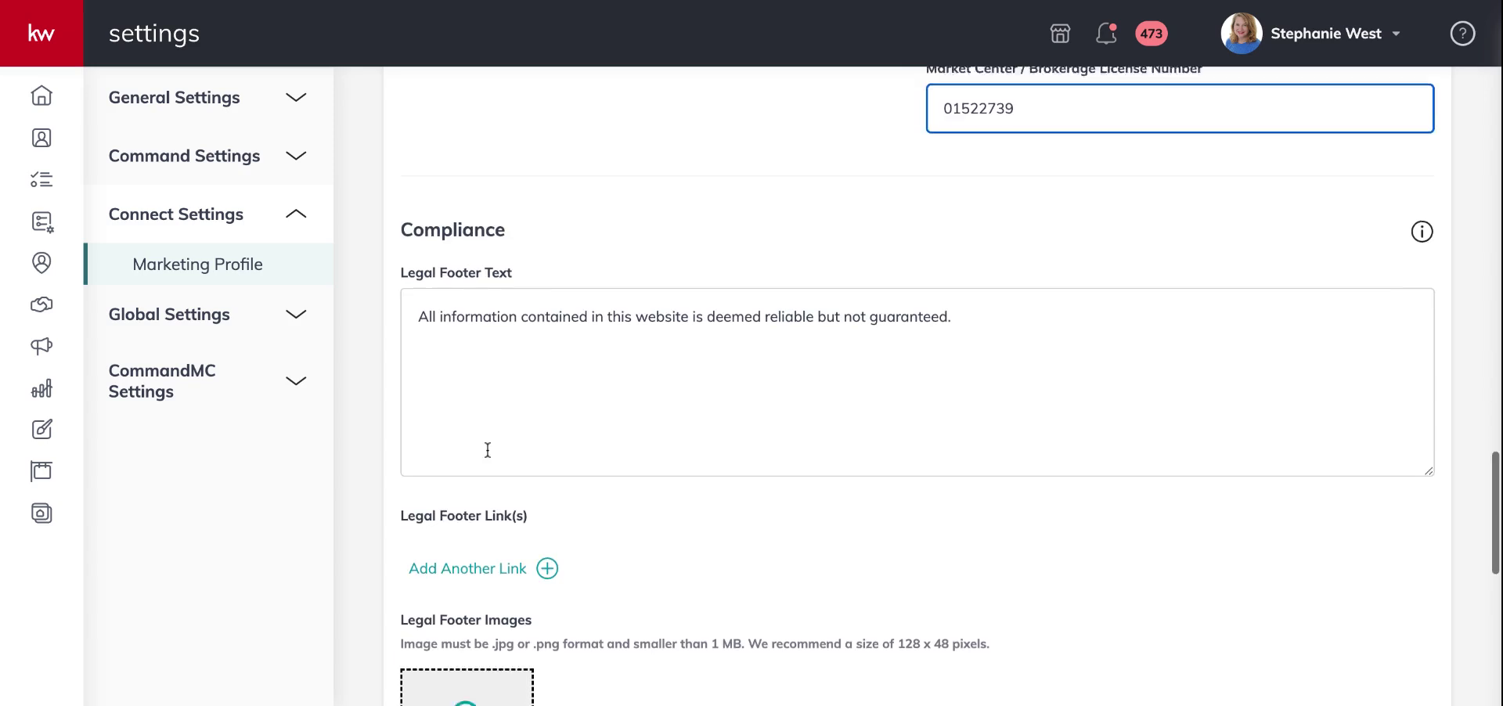
{"action": "scroll", "coordinate": [949, 425], "scroll_direction": "down", "scroll_amount": 2}
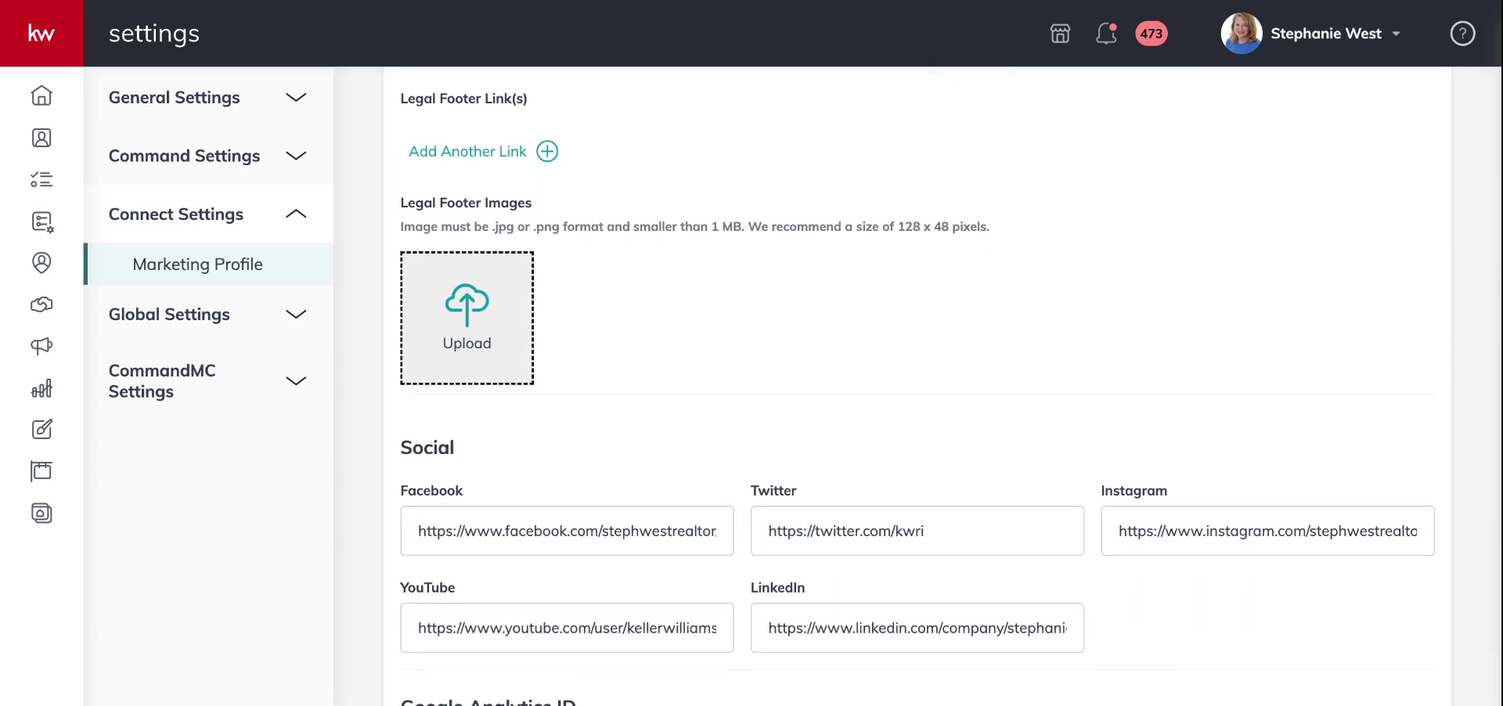
{"action": "scroll", "coordinate": [949, 425], "scroll_direction": "down", "scroll_amount": 2}
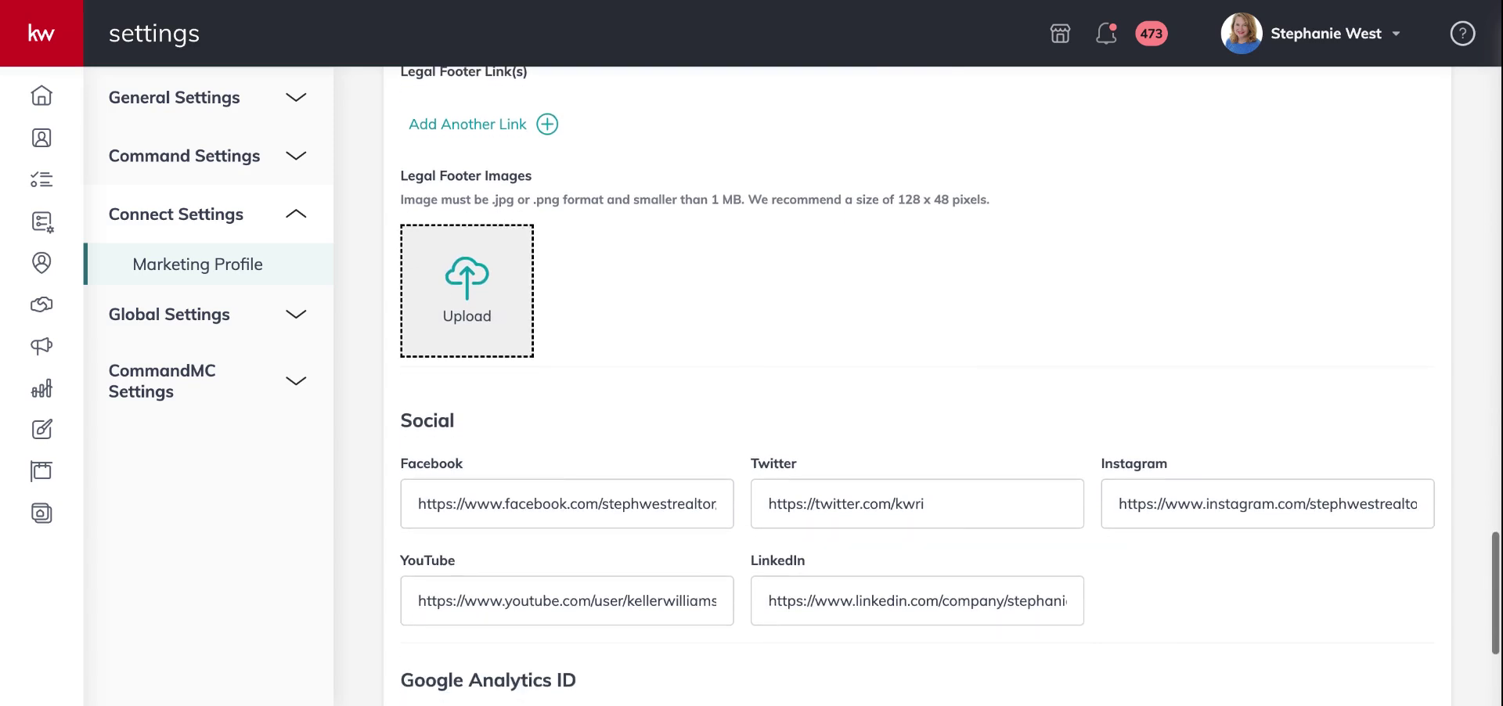
{"action": "scroll", "coordinate": [950, 425], "scroll_direction": "down", "scroll_amount": 2}
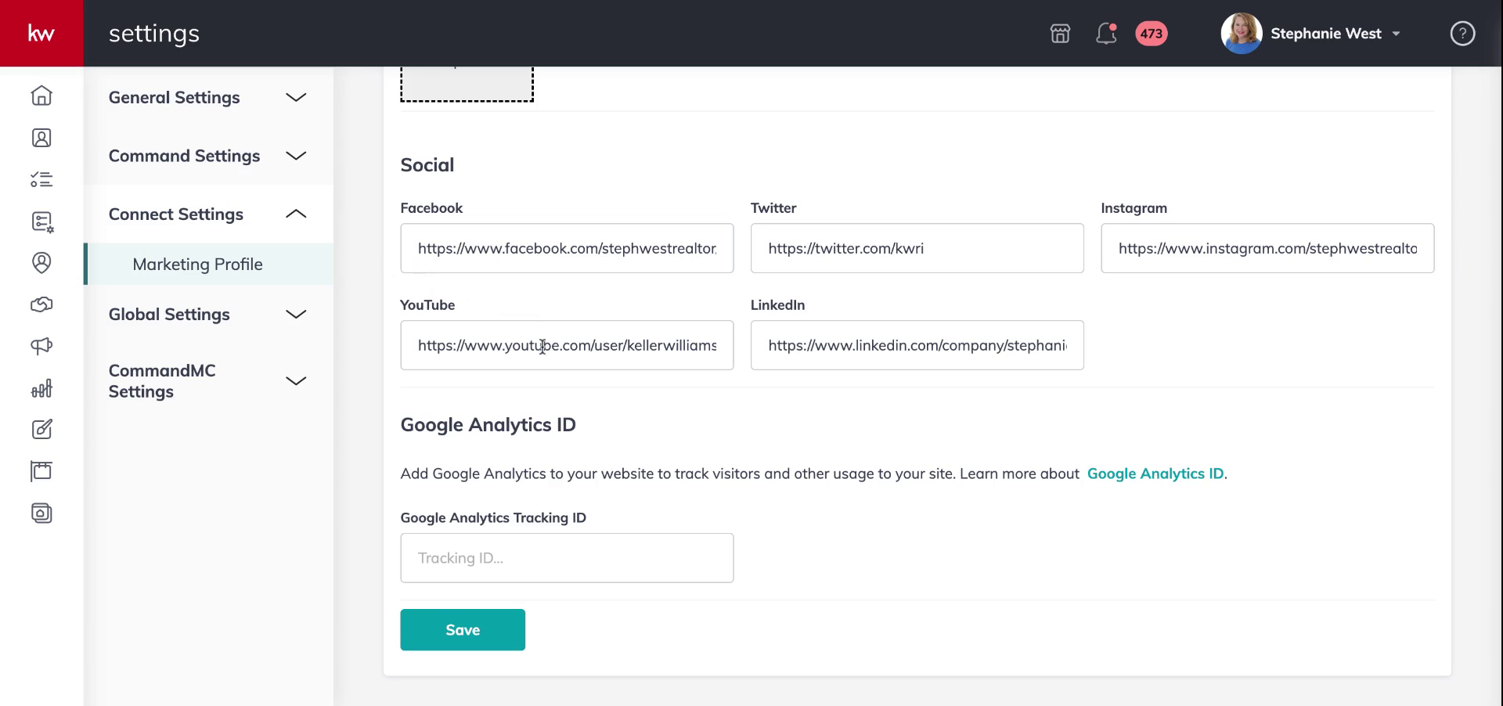
{"action": "left_click_drag", "start_coordinate": [461, 345], "coordinate": [760, 343]}
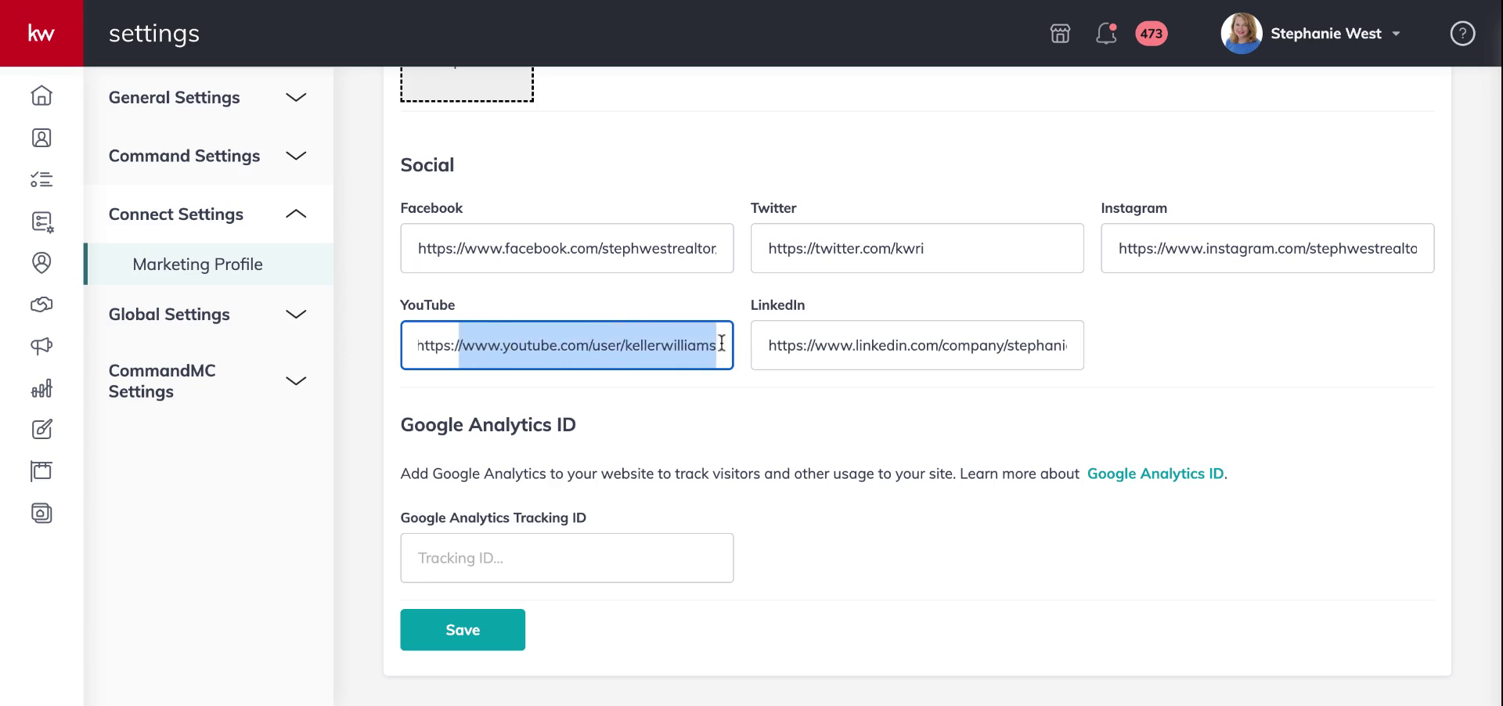
{"action": "left_click", "coordinate": [747, 429]}
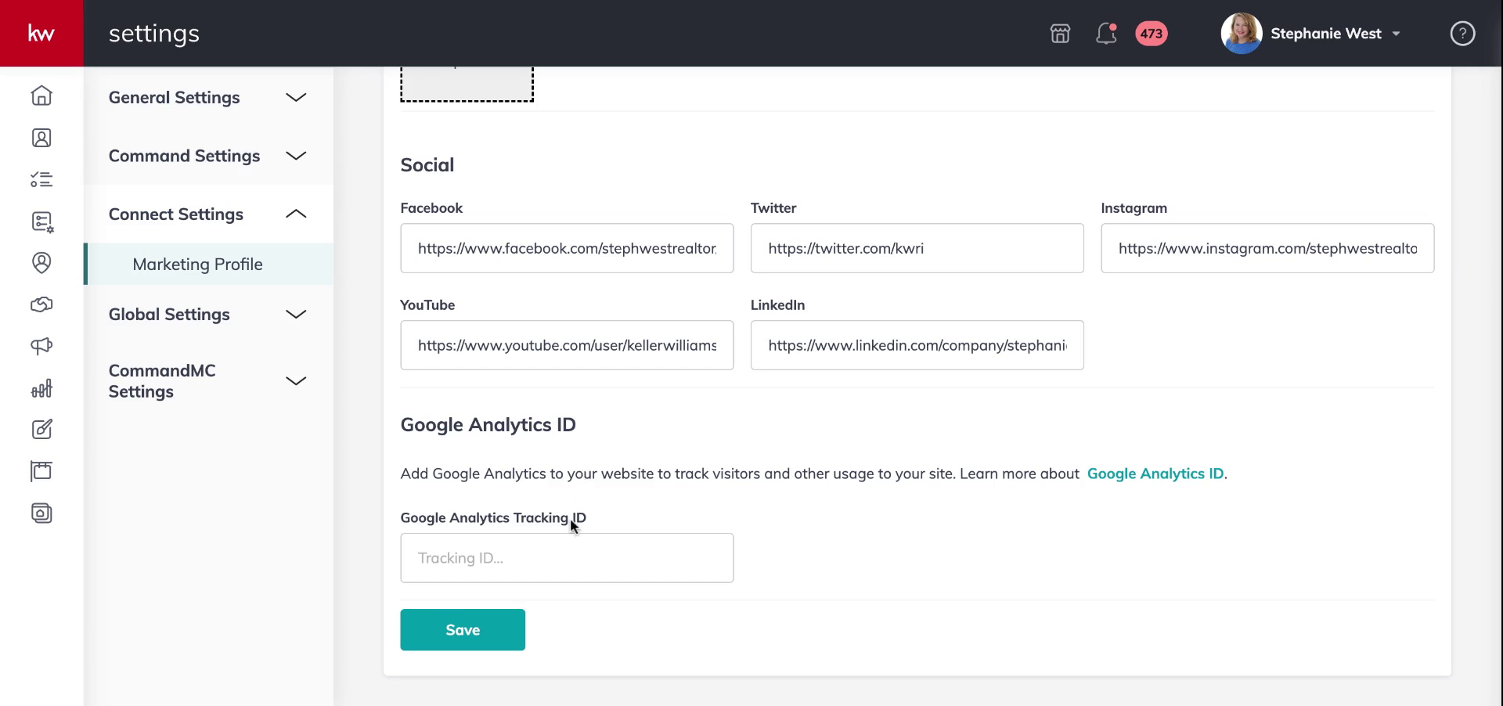
Save the Marketing Profile and dismiss the confirmation message.
{"action": "scroll", "coordinate": [570, 518], "scroll_direction": "down", "scroll_amount": 1}
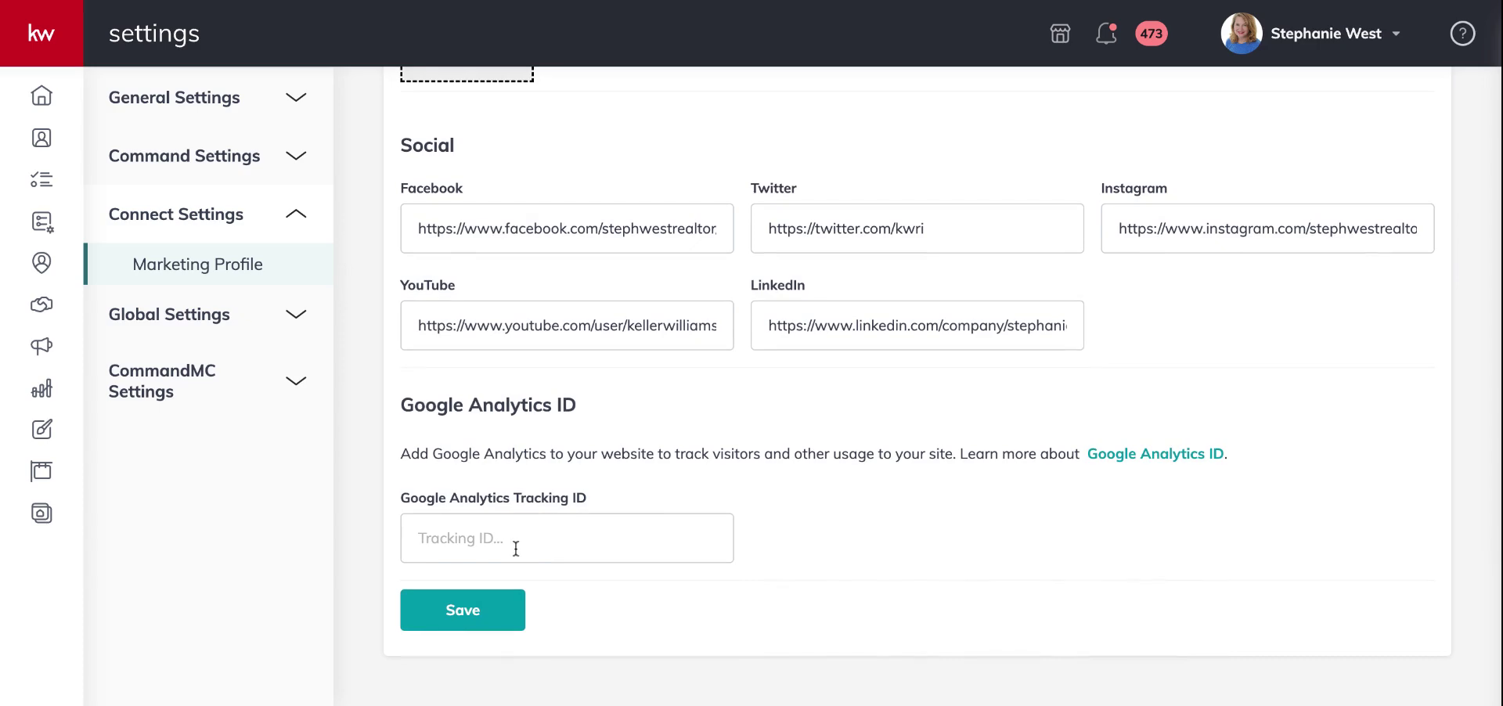
{"action": "left_click", "coordinate": [486, 613]}
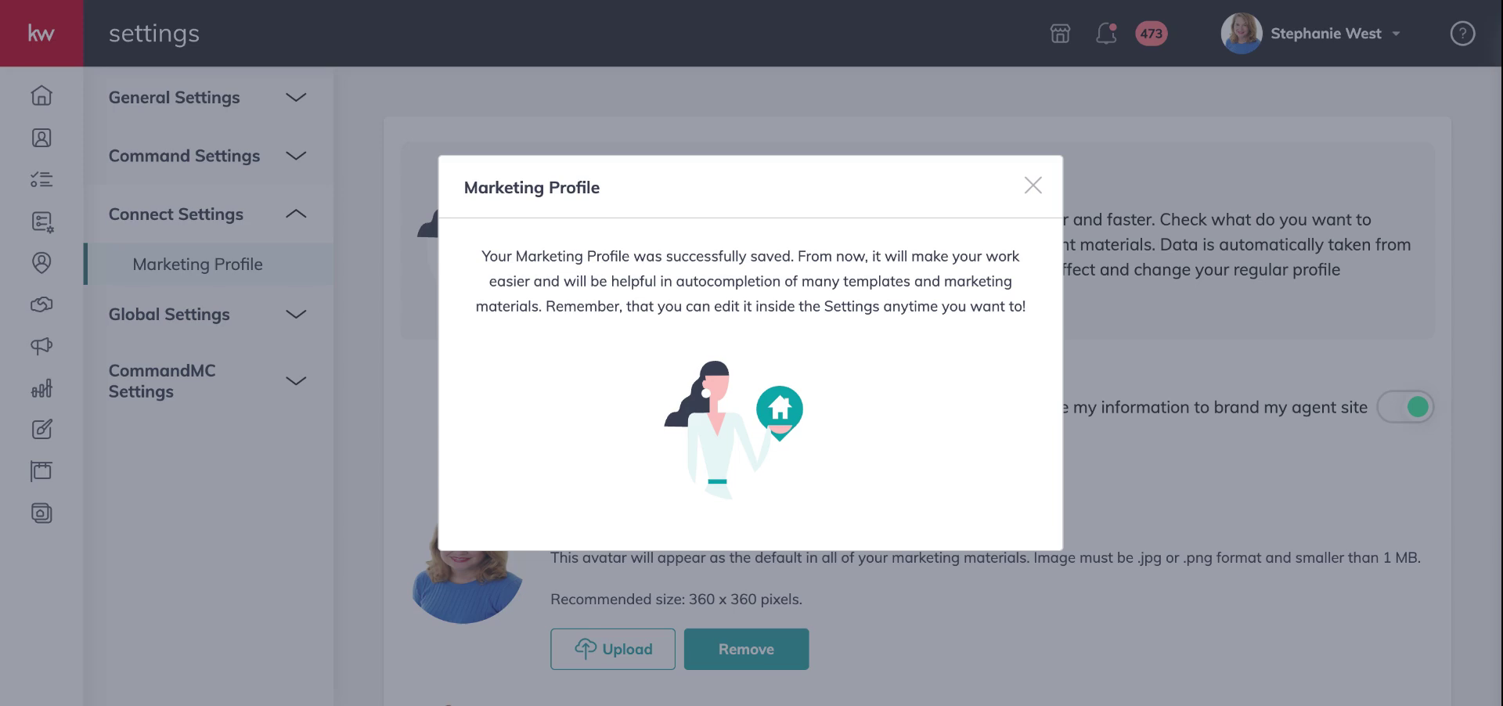
{"action": "left_click", "coordinate": [1027, 187]}
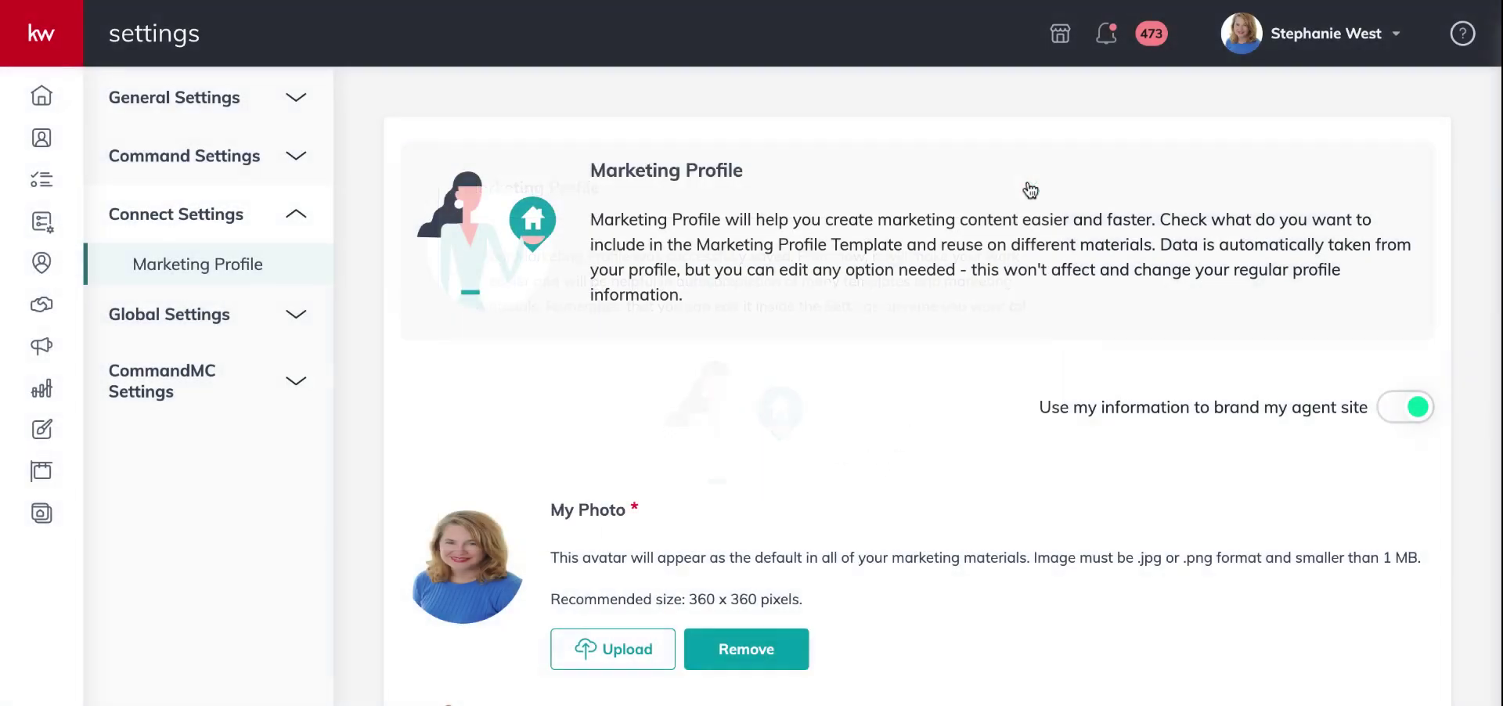